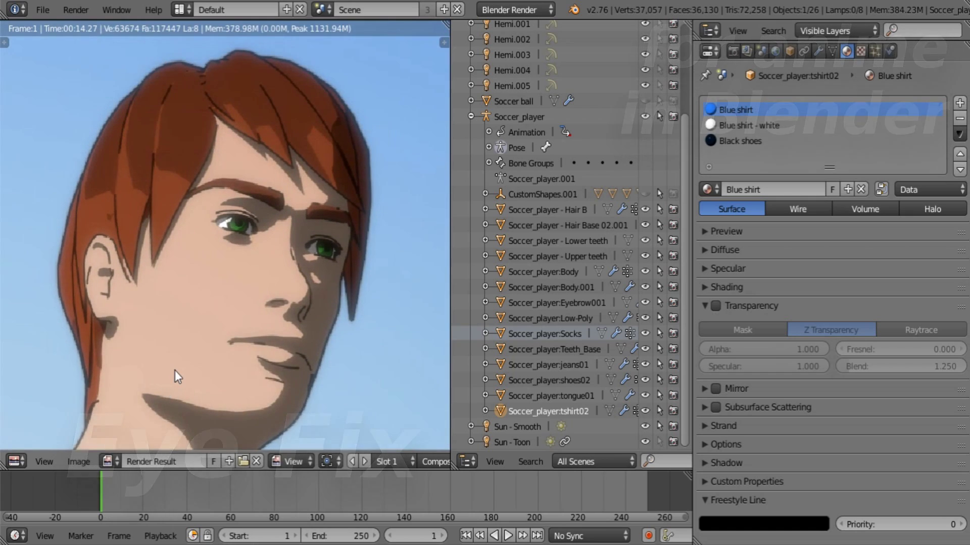
Zoom into the render and center the left eye's corner to inspect the gap.
scroll(174, 371, "up", 2)
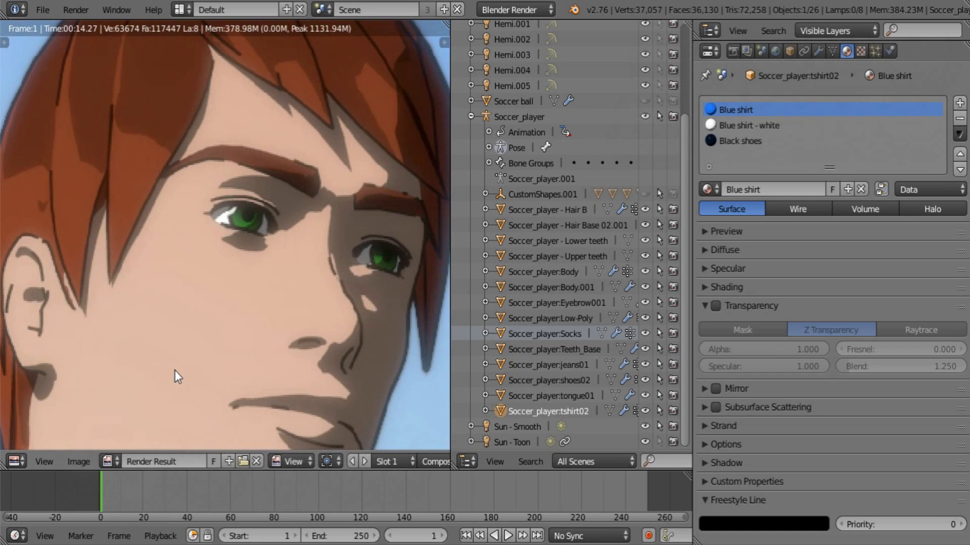
scroll(226, 334, "up", 2)
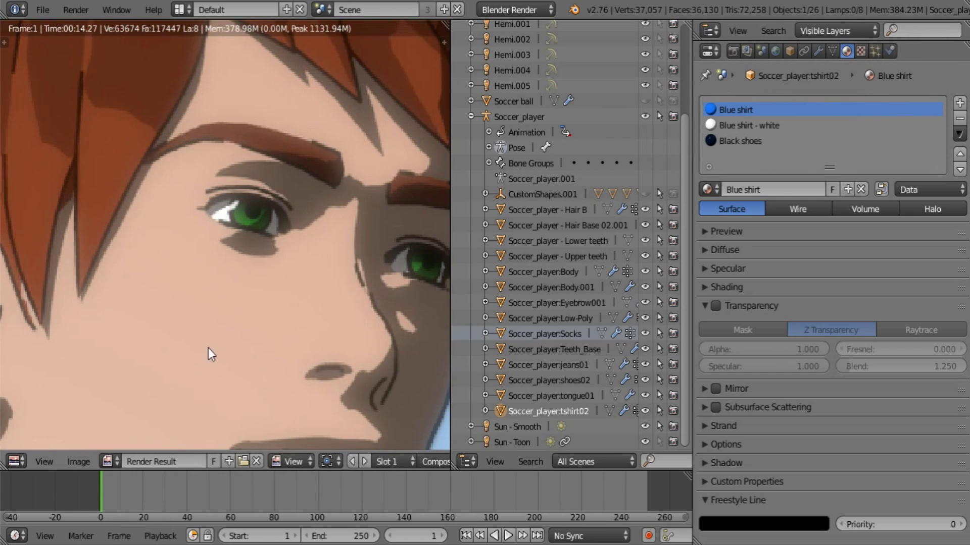
scroll(229, 285, "up", 3)
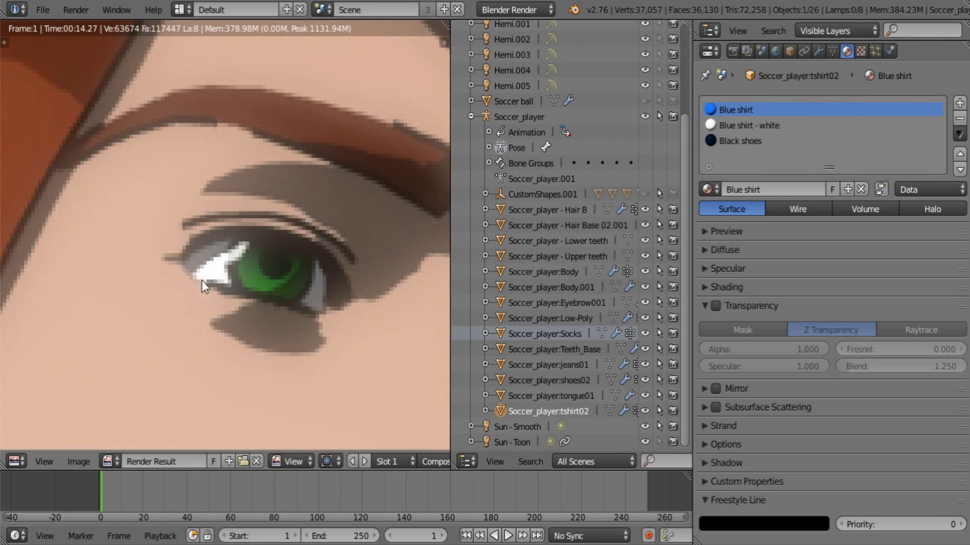
middle_click_drag(419, 121, 341, 145)
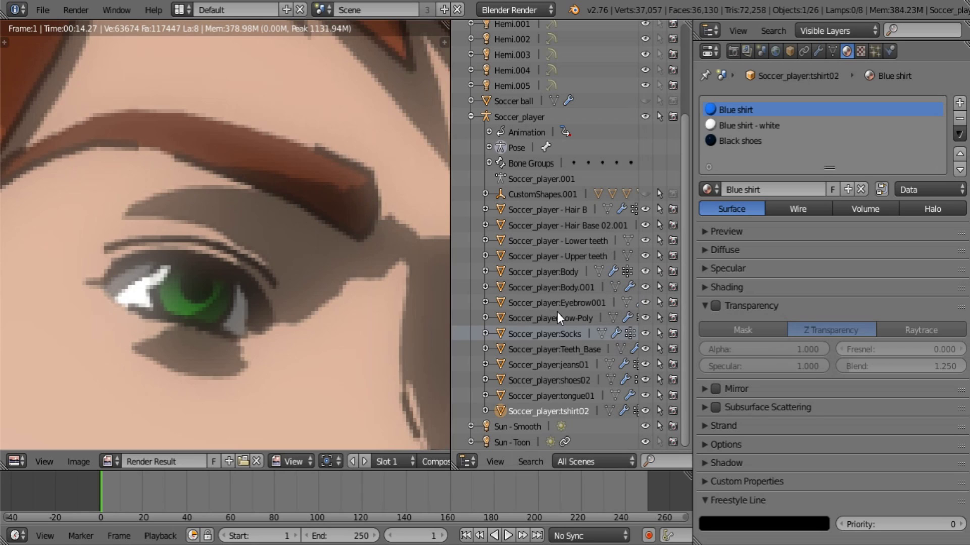
Hide Soccer_player:Body.001 and re-render the character, then zoom out to the whole face.
left_click(644, 287)
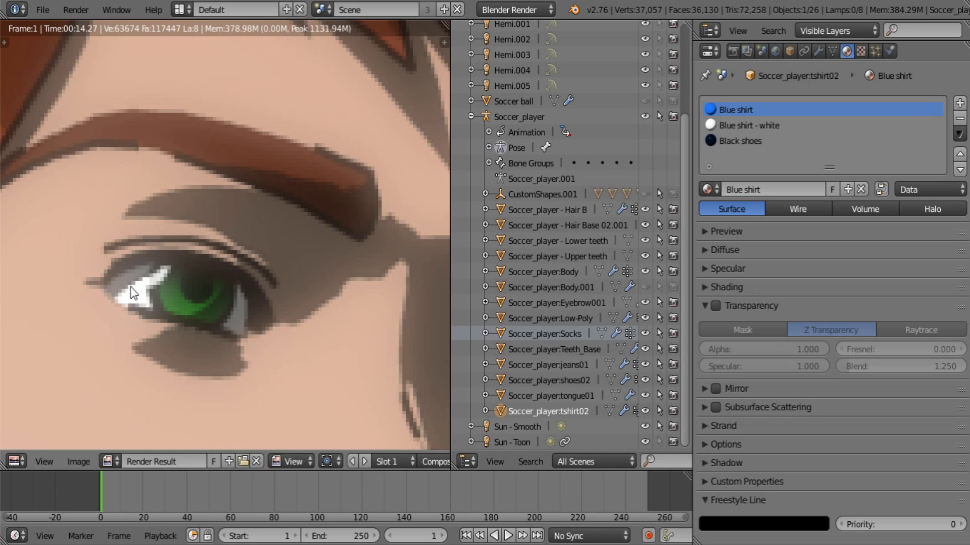
key("F12")
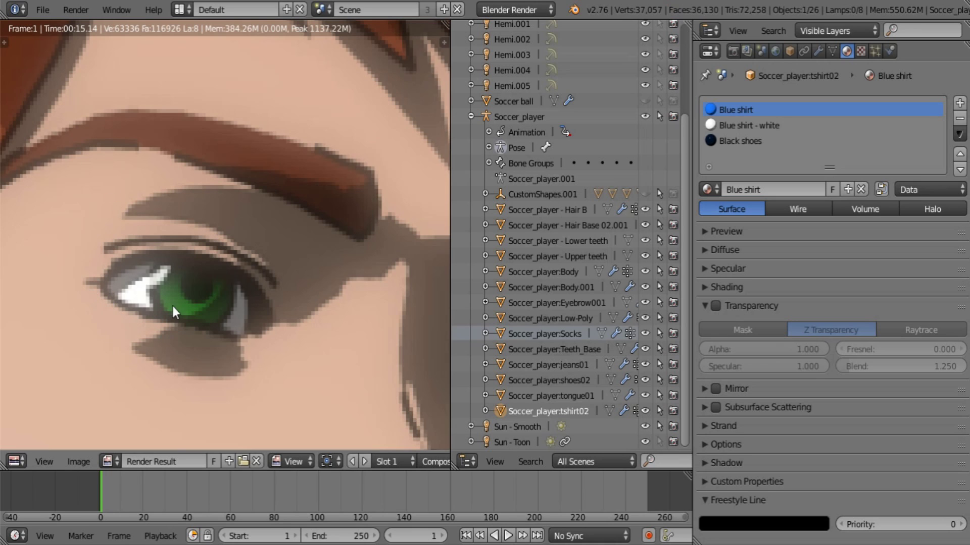
scroll(173, 306, "down", 8)
middle_click_drag(246, 356, 265, 306)
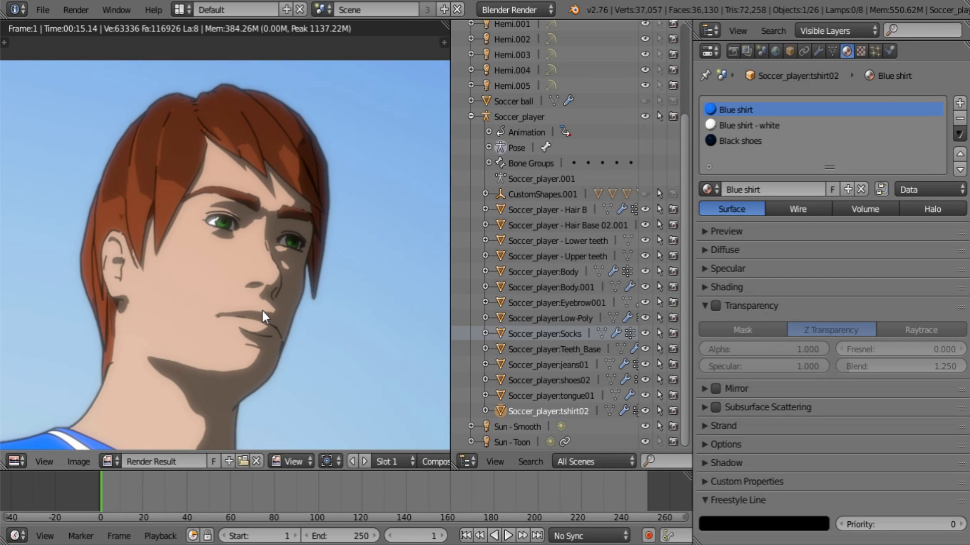
Flip between the old and new render slots with J to compare both eyes.
key("j")
key("j")
key("j")
key("j")
key("j")
key("j")
key("j")
scroll(259, 314, "up", 3)
middle_click_drag(263, 301, 263, 312)
scroll(264, 311, "up", 2)
middle_click_drag(322, 320, 225, 342)
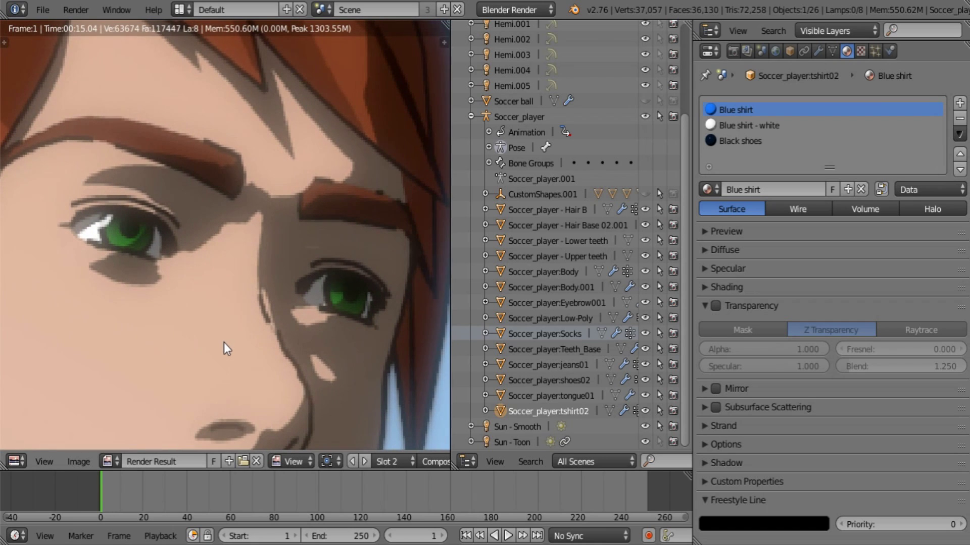
key("j")
key("j")
key("j")
key("j")
key("j")
key("j")
key("j")
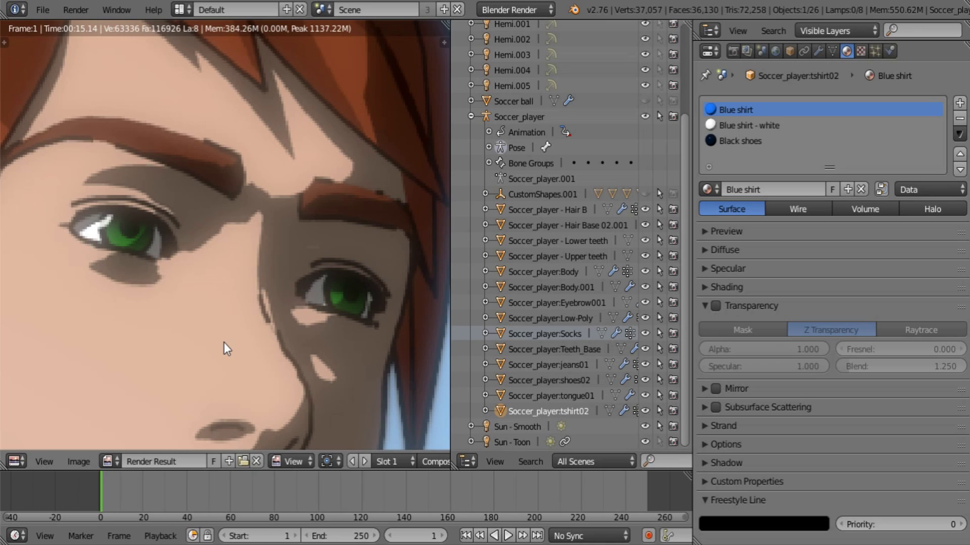
key("j")
key("j")
key("j")
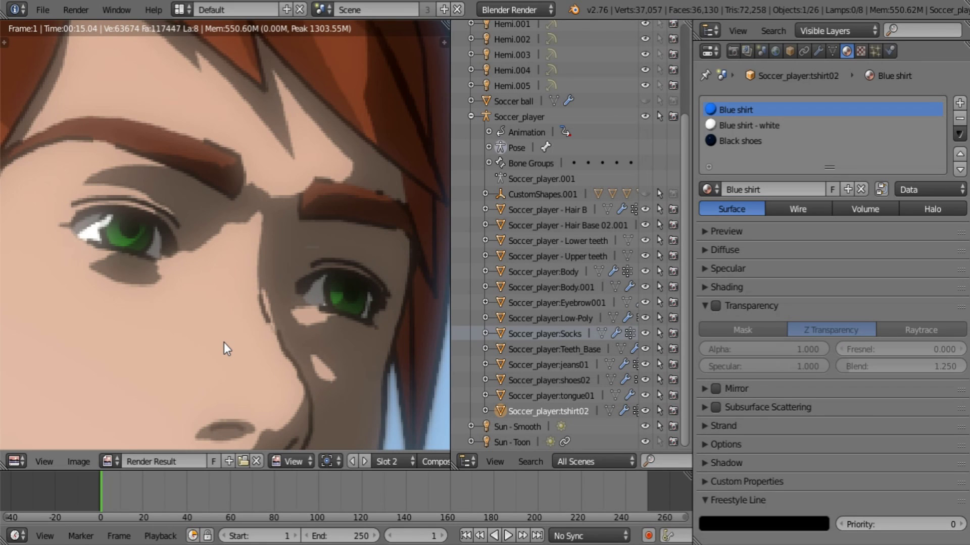
Turn the render area into a 3D View facing the eye and select the green eye-corner pieces.
left_click(15, 461)
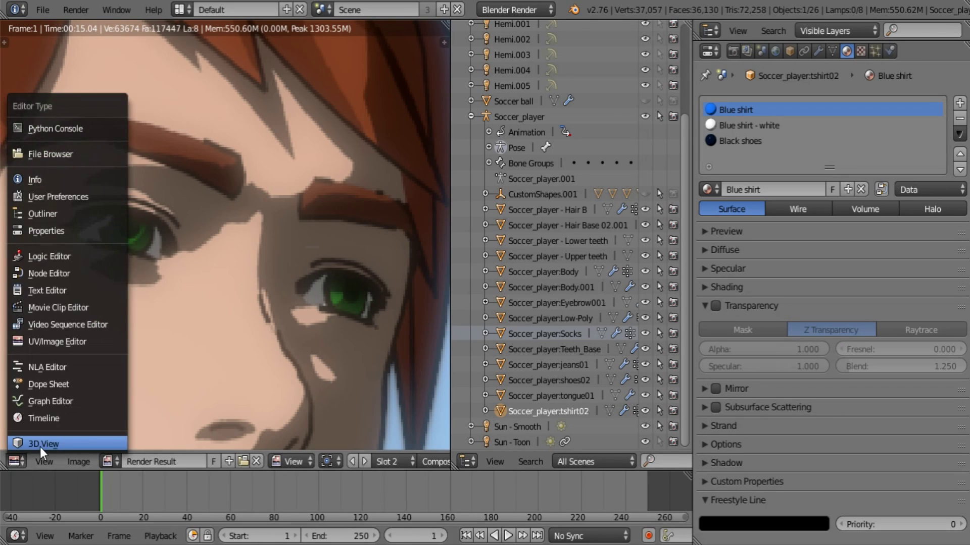
left_click(41, 447)
middle_click_drag(366, 333, 236, 336, "shift")
scroll(295, 350, "up", 3)
middle_click_drag(295, 351, 144, 321)
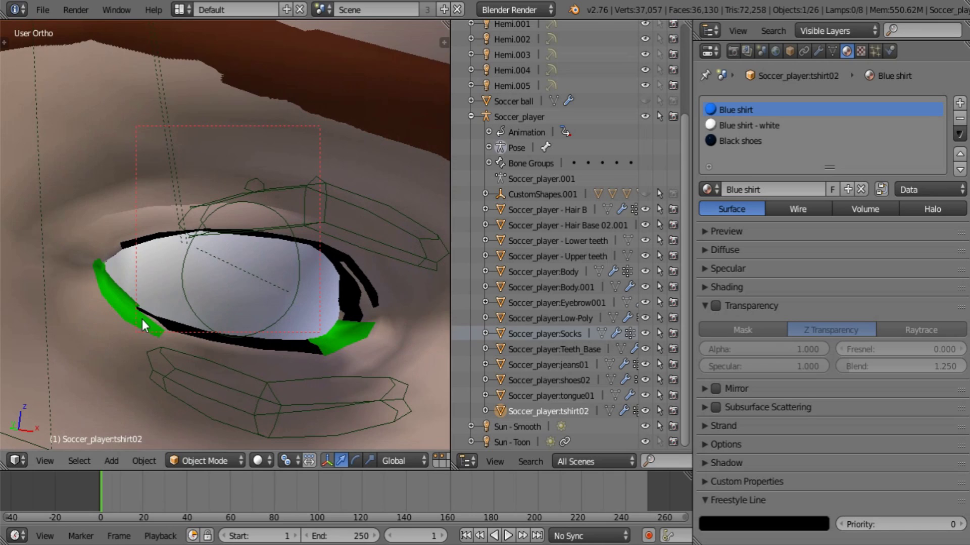
right_click(114, 293)
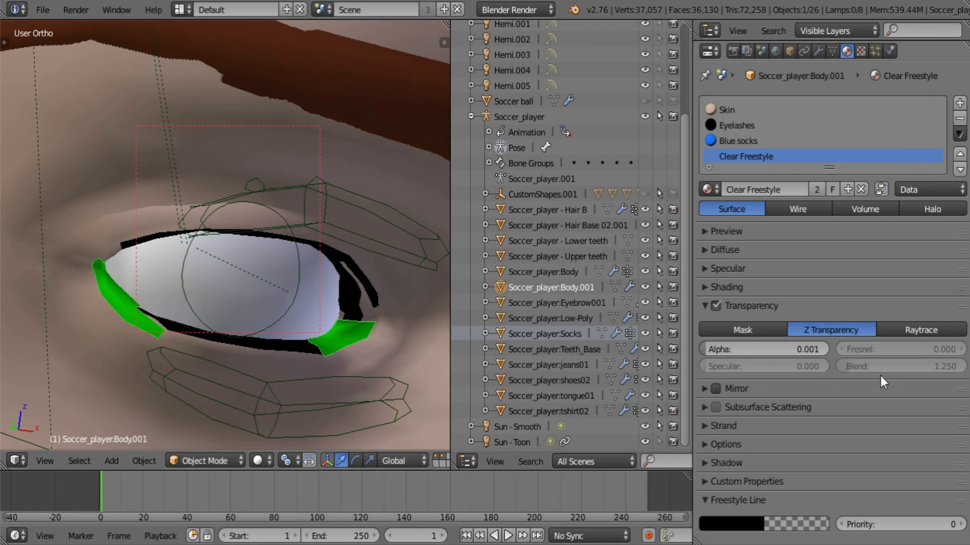
Collapse Transparency and expand Groups in Body.001's Object settings, showing only Soccer_player.001.
left_click(703, 305)
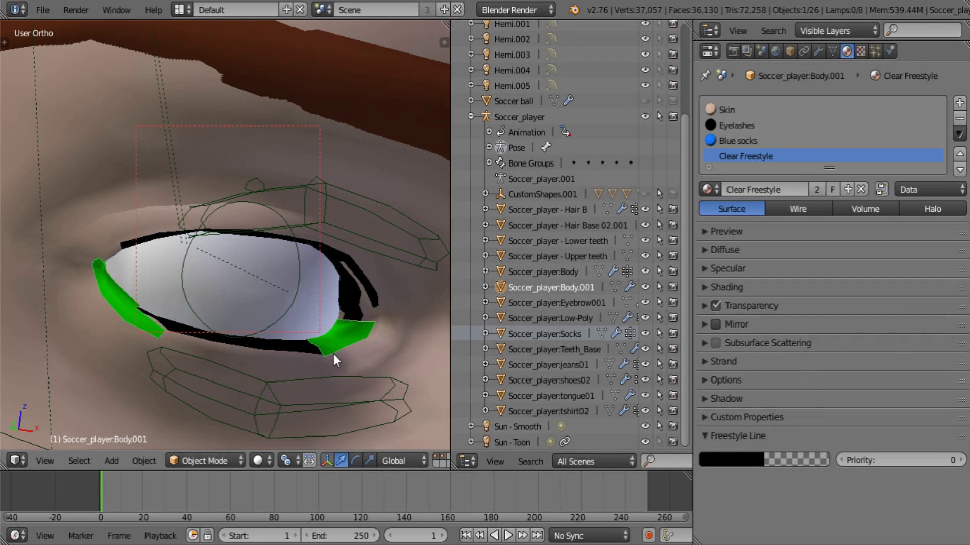
scroll(322, 340, "down", 11)
scroll(322, 337, "up", 2)
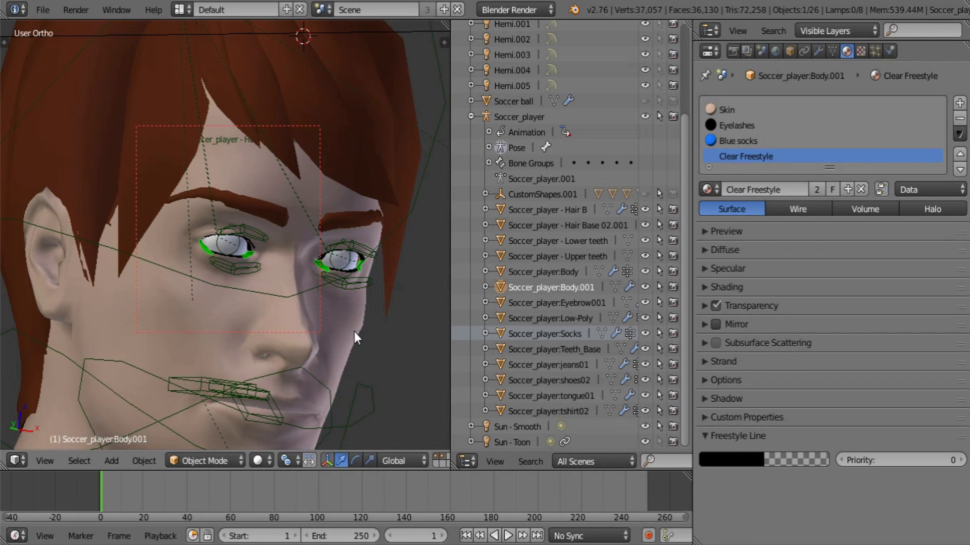
left_click(792, 50)
scroll(913, 395, "down", 3)
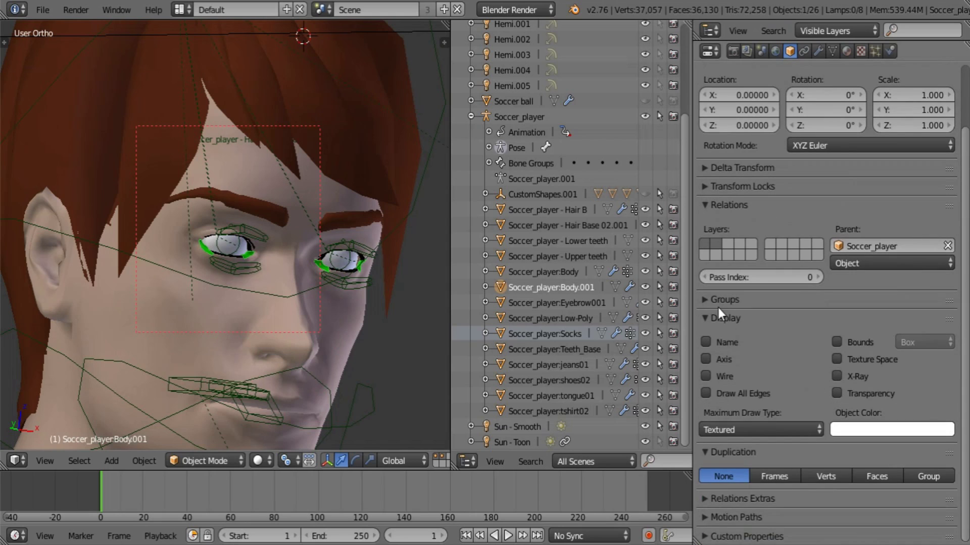
left_click(719, 302)
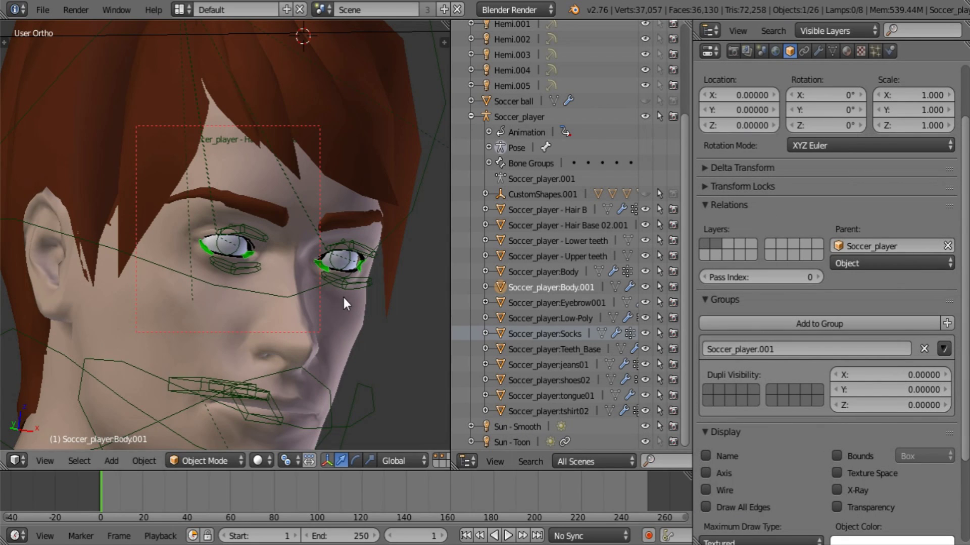
scroll(343, 295, "up", 6)
scroll(346, 301, "down", 5)
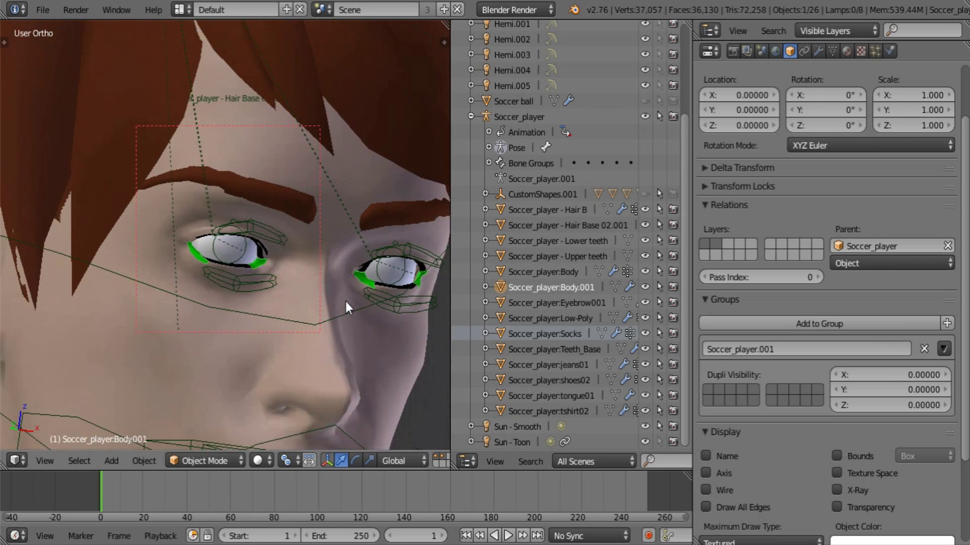
scroll(338, 338, "up", 5)
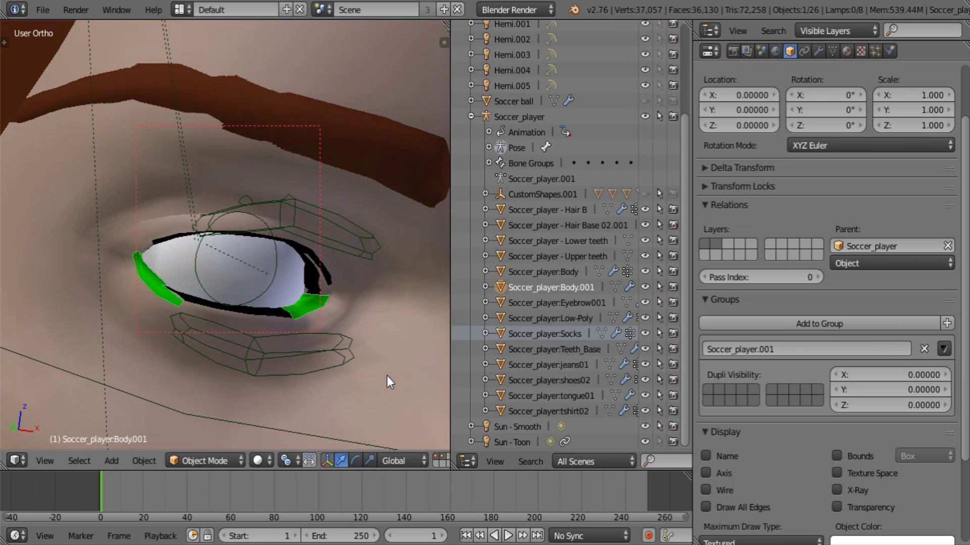
Select Body, then Body.001 again, to compare their groups, with Body also in Freestyle.
right_click(395, 283)
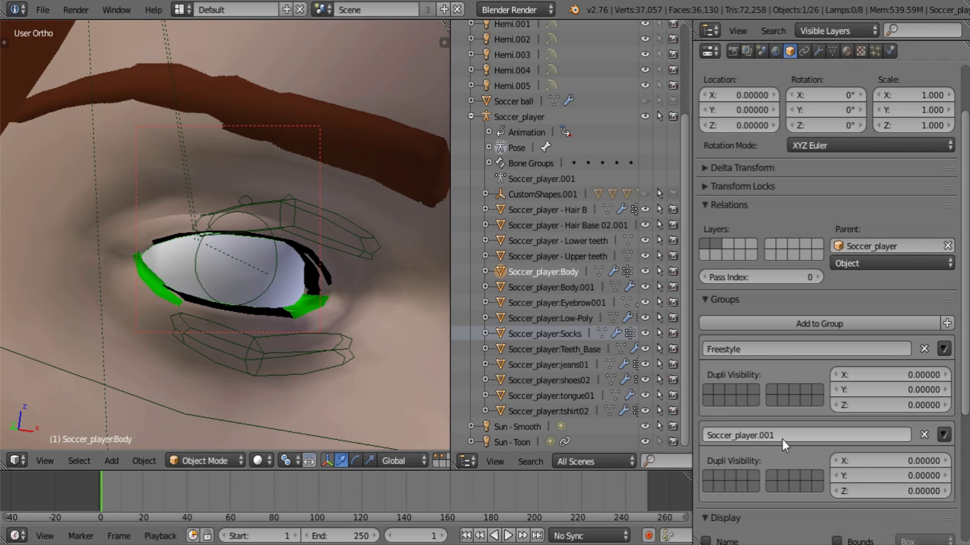
right_click(311, 310)
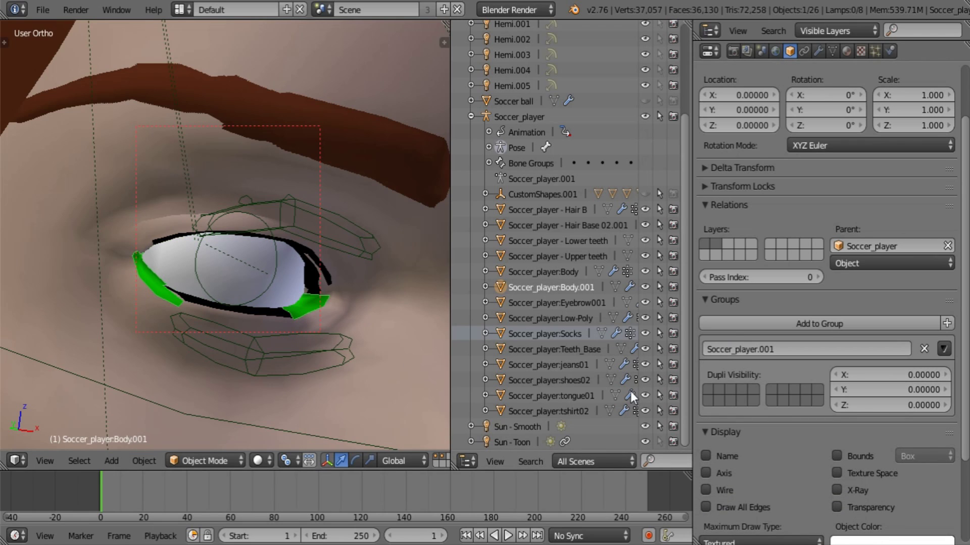
scroll(240, 180, "down", 8)
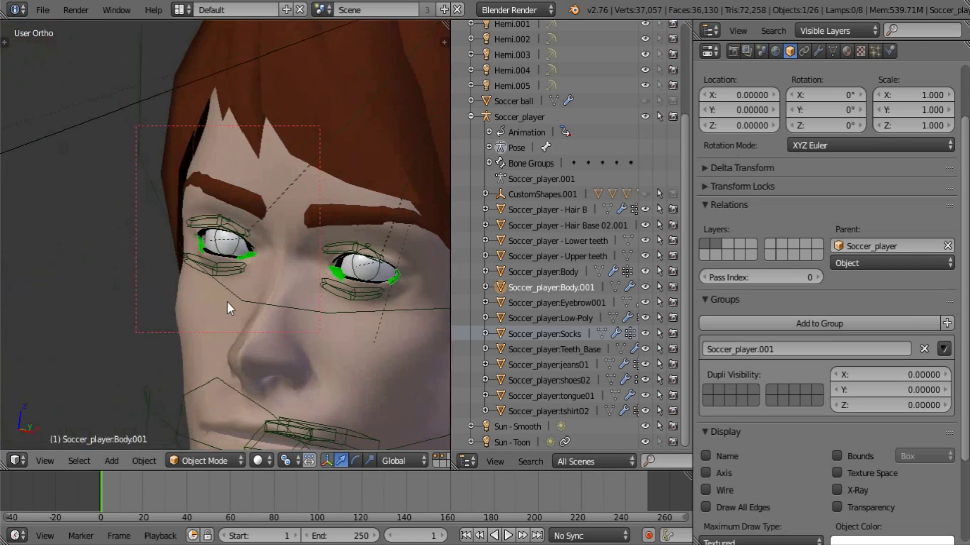
middle_click_drag(226, 302, 283, 298)
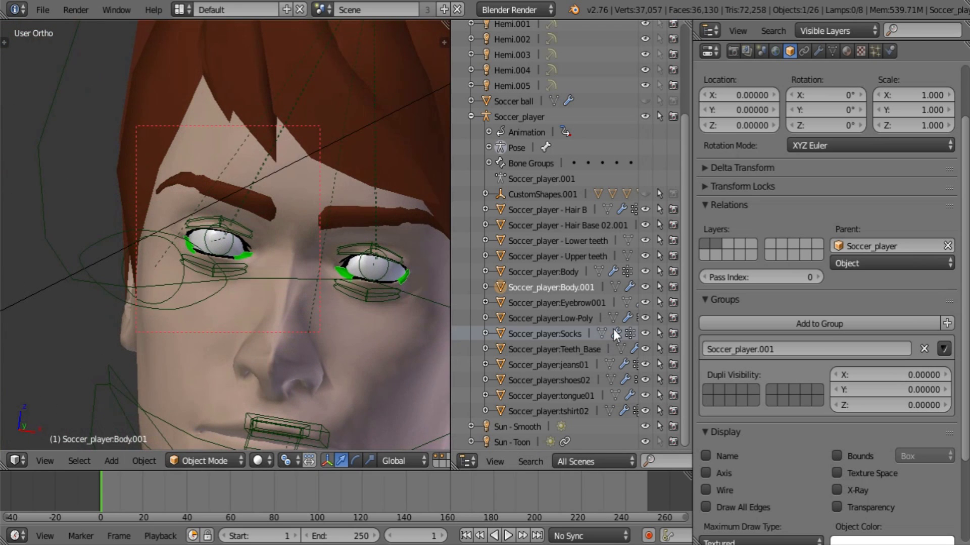
Hide Body.001 in the viewport and exclude it from rendering, then select the body mesh.
left_click(645, 287)
left_click(673, 287)
scroll(260, 281, "up", 3)
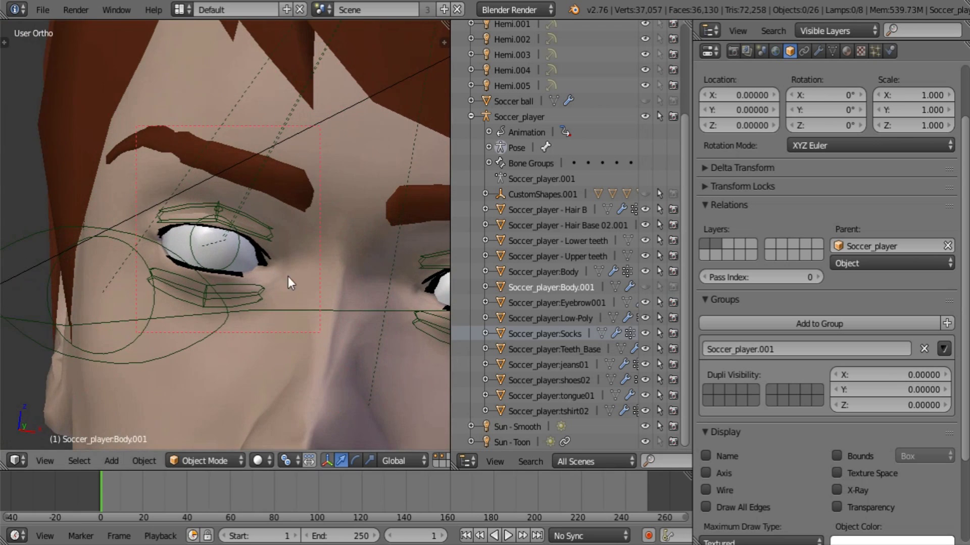
right_click(318, 275)
scroll(203, 238, "down", 2)
scroll(260, 253, "up", 4)
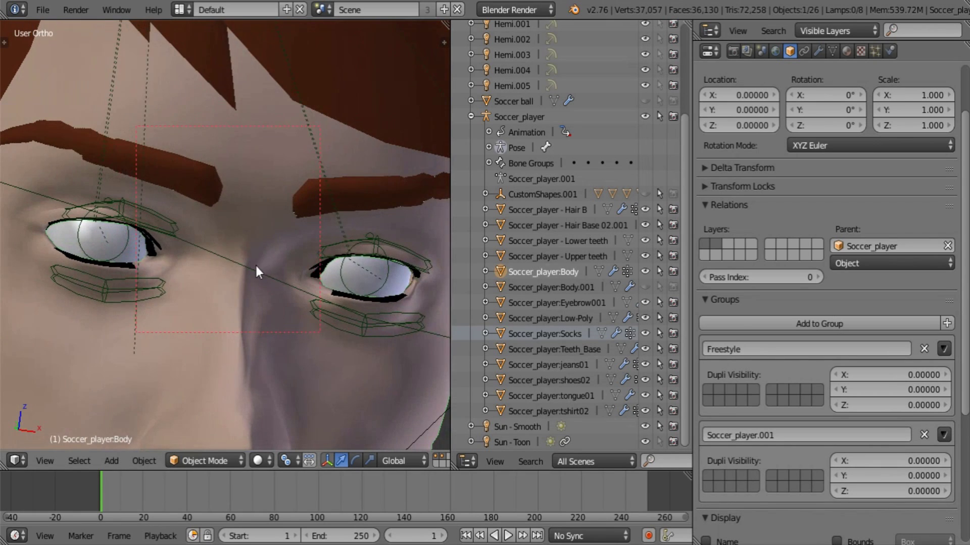
middle_click_drag(256, 265, 278, 278)
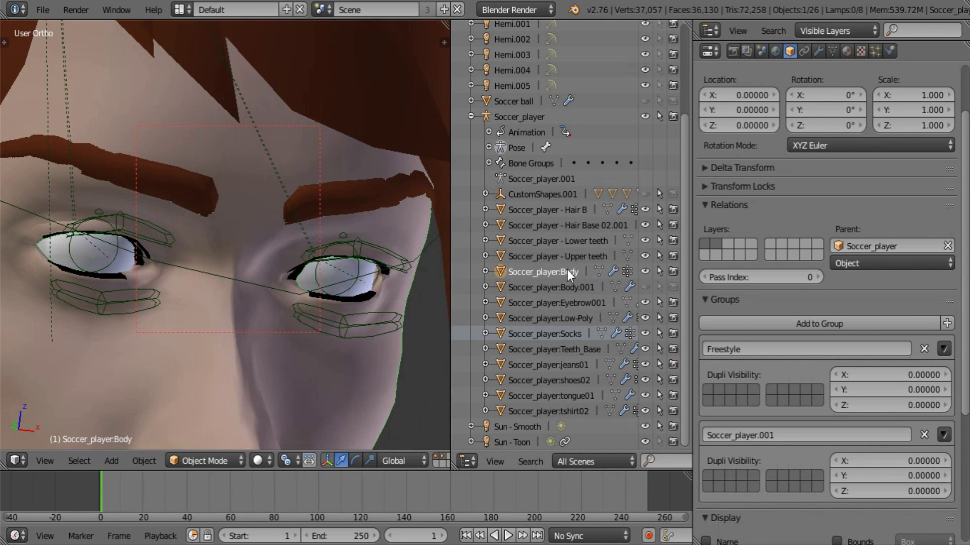
Unlink the Clear Freestyle material from Body.001's slot and reselect Soccer_player:Body.
left_click(571, 288)
left_click(847, 51)
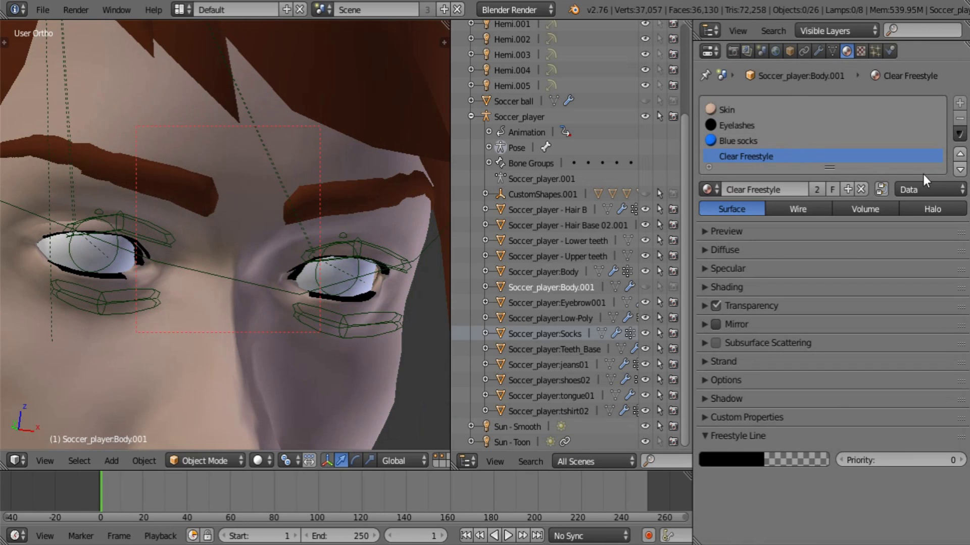
left_click(862, 189)
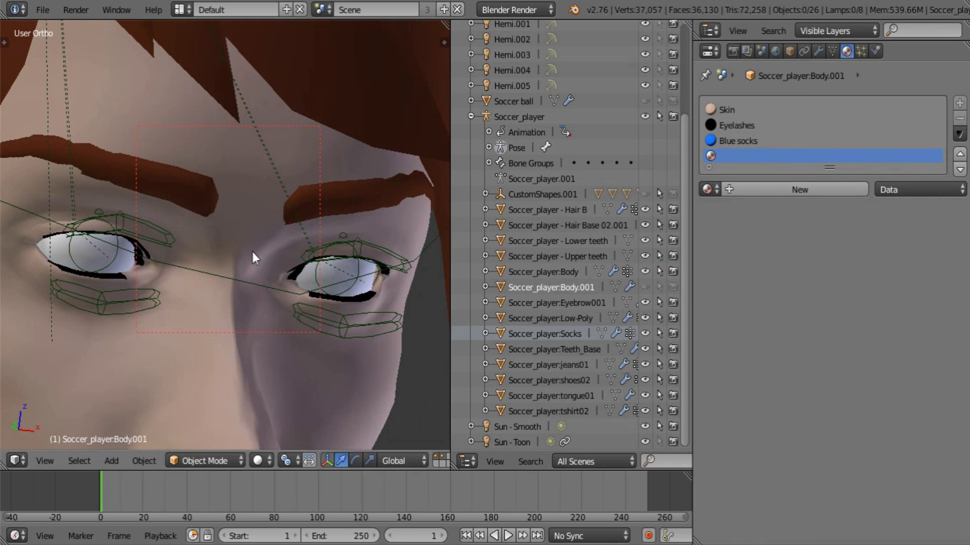
middle_click_drag(251, 250, 152, 193)
right_click(306, 326)
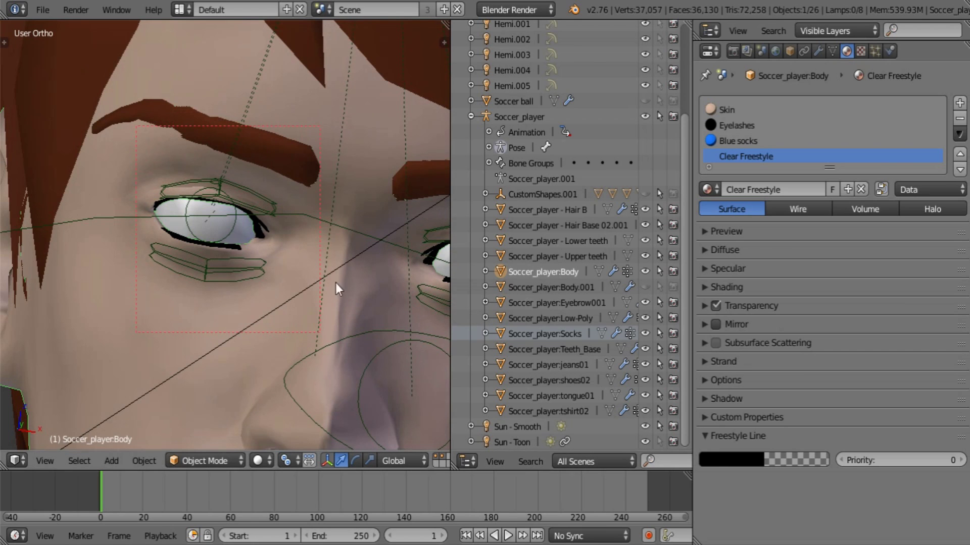
Enter Edit Mode on the body mesh in face select mode, viewing the eye.
key("Tab")
scroll(276, 222, "up", 5)
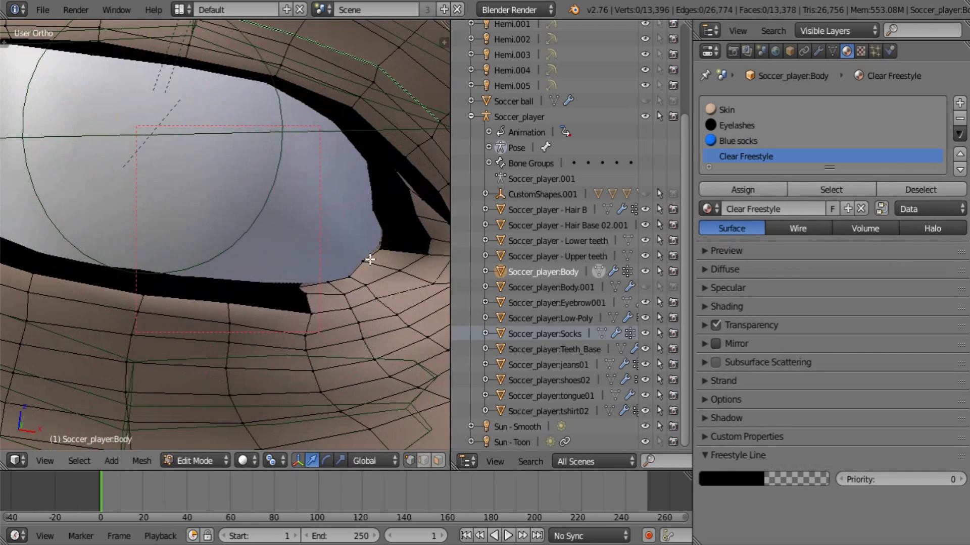
scroll(20, 248, "up", 2)
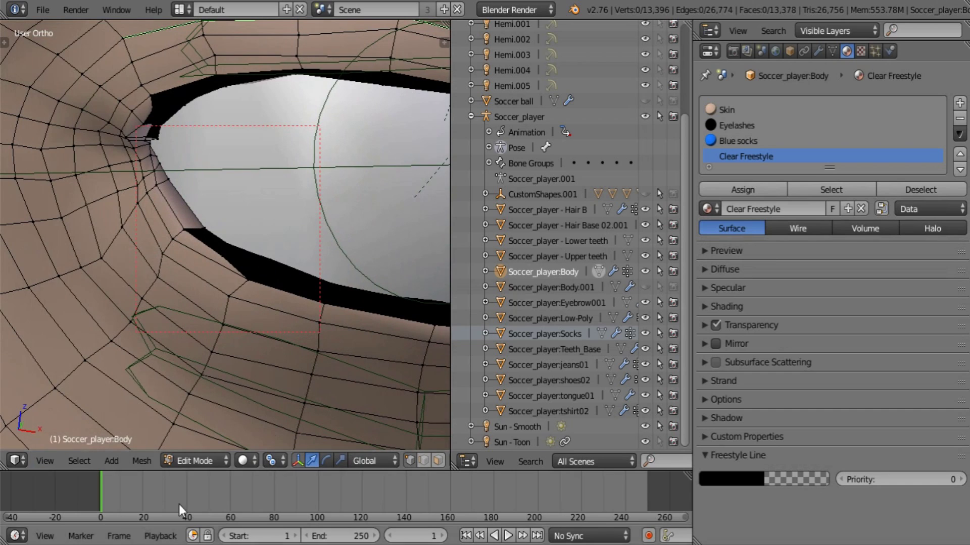
left_click(438, 461)
middle_click_drag(136, 115, 161, 205)
middle_click_drag(162, 296, 200, 163)
Select the first faces at the eye corner.
right_click(143, 222)
right_click(134, 220, "shift")
right_click(126, 203, "shift")
right_click(130, 203, "shift")
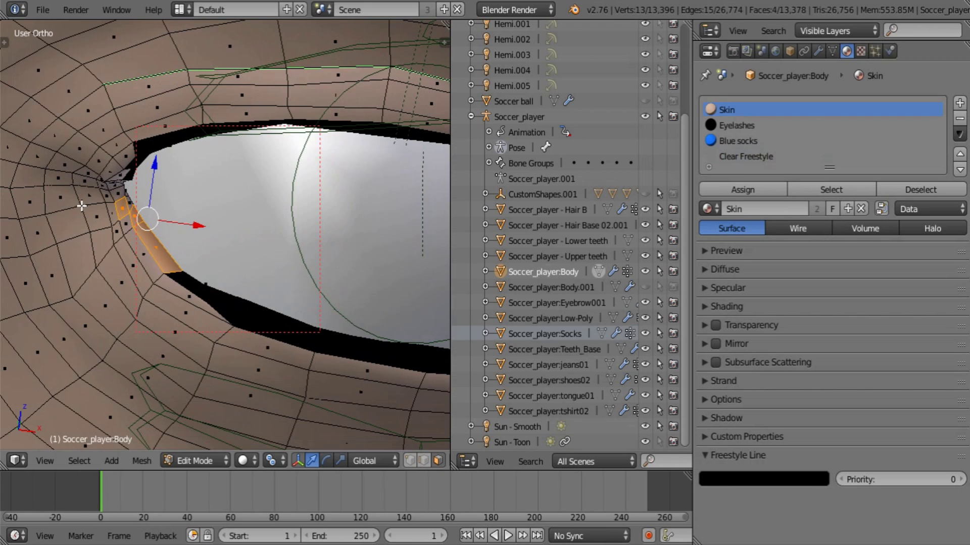
middle_click_drag(157, 260, 131, 254)
right_click(129, 237)
scroll(157, 273, "down", 2)
middle_click_drag(186, 282, 224, 295)
scroll(237, 302, "up", 5)
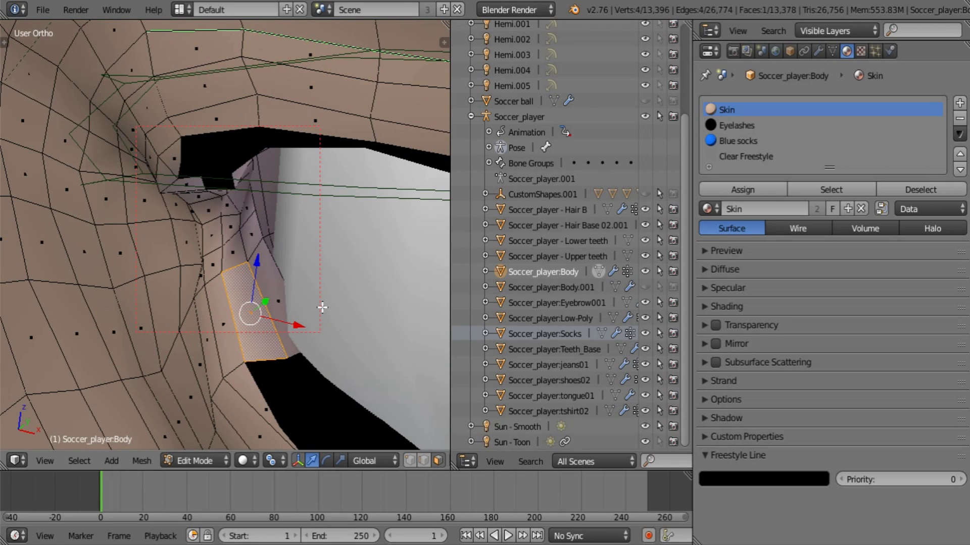
Add the neighbouring faces around the eye corner to the selection.
right_click(271, 279, "shift")
right_click(232, 247, "shift")
right_click(252, 239, "shift")
right_click(227, 223, "shift")
right_click(250, 208, "shift")
right_click(211, 235, "shift")
middle_click_drag(255, 247, 230, 196)
right_click(244, 211, "shift")
right_click(231, 208, "shift")
right_click(215, 206, "shift")
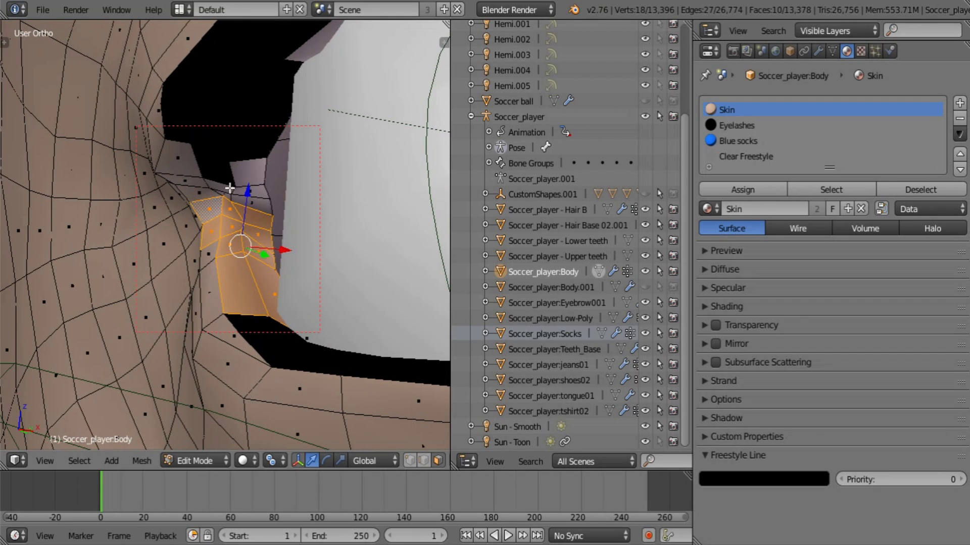
Extend the selection along the upper-left faces, including the thin upper-left face.
right_click(225, 190, "shift")
right_click(217, 193, "shift")
right_click(208, 196, "shift")
right_click(204, 192, "shift")
right_click(194, 186, "shift")
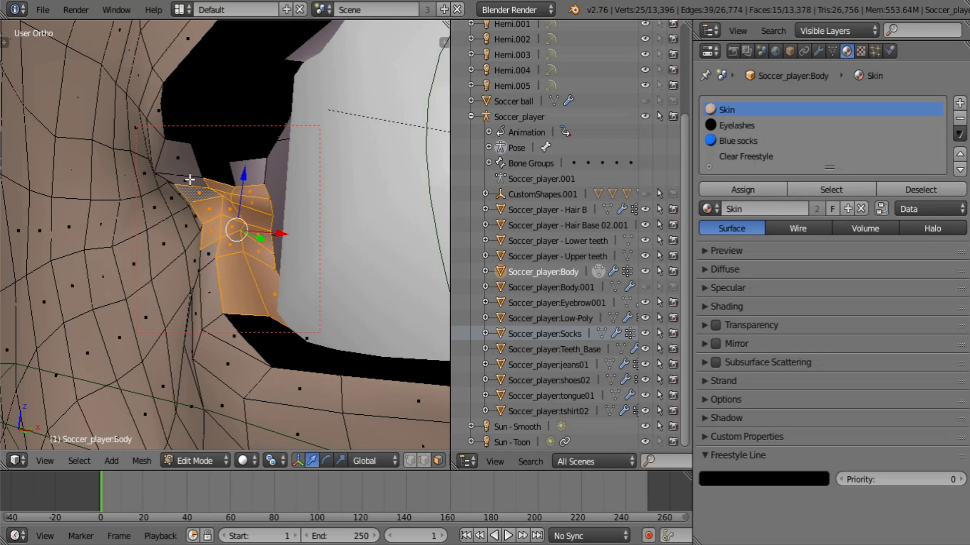
right_click(189, 178, "shift")
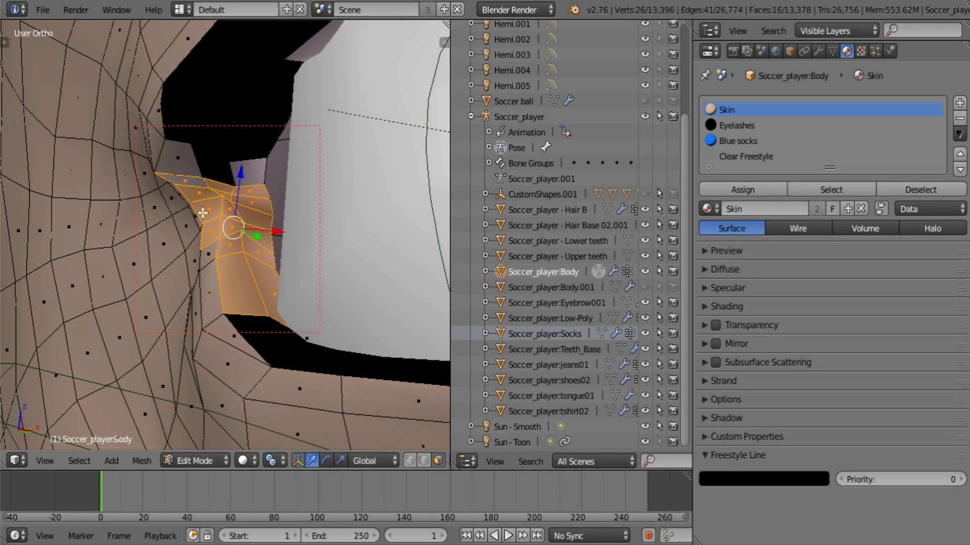
mouse_move(203, 213)
middle_mouse_down()
mouse_move(253, 211)
mouse_move(212, 203)
middle_mouse_up()
Add the faces running down the strip, including its large lower face.
right_click(201, 160, "shift")
right_click(199, 185, "shift")
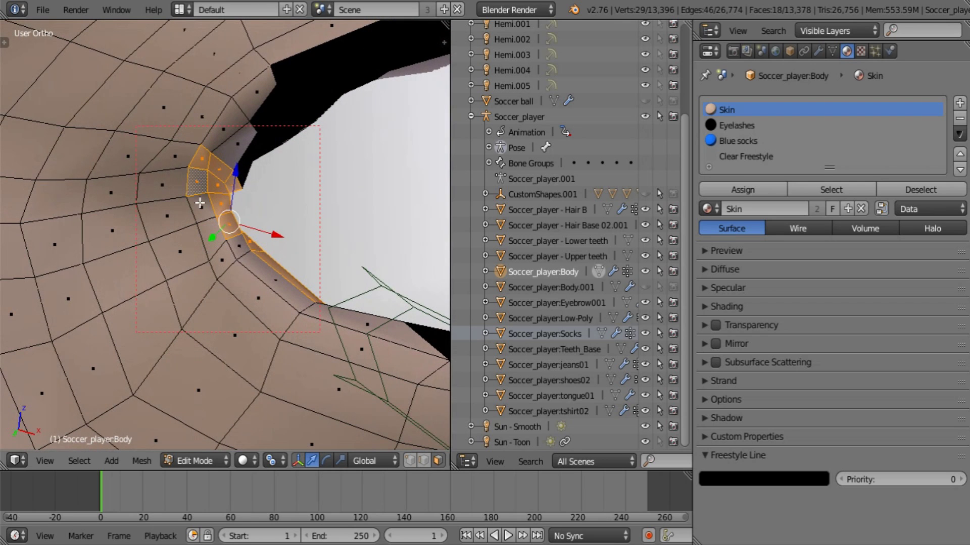
right_click(200, 203, "shift")
right_click(209, 232, "shift")
right_click(232, 255, "shift")
right_click(248, 273, "shift")
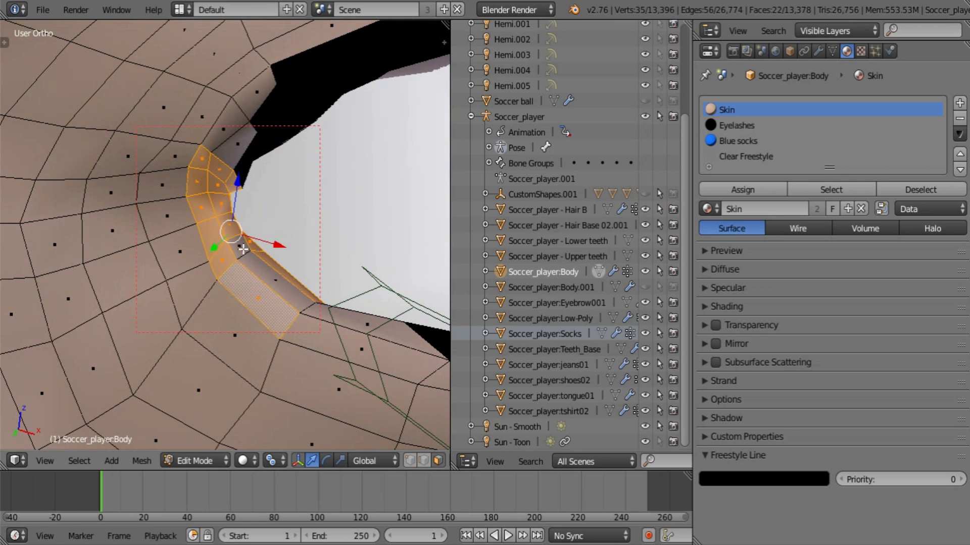
right_click(243, 249, "shift")
right_click(266, 277, "shift")
right_click(315, 308, "shift")
right_click(324, 335, "shift")
middle_click_drag(377, 323, 266, 340, "shift")
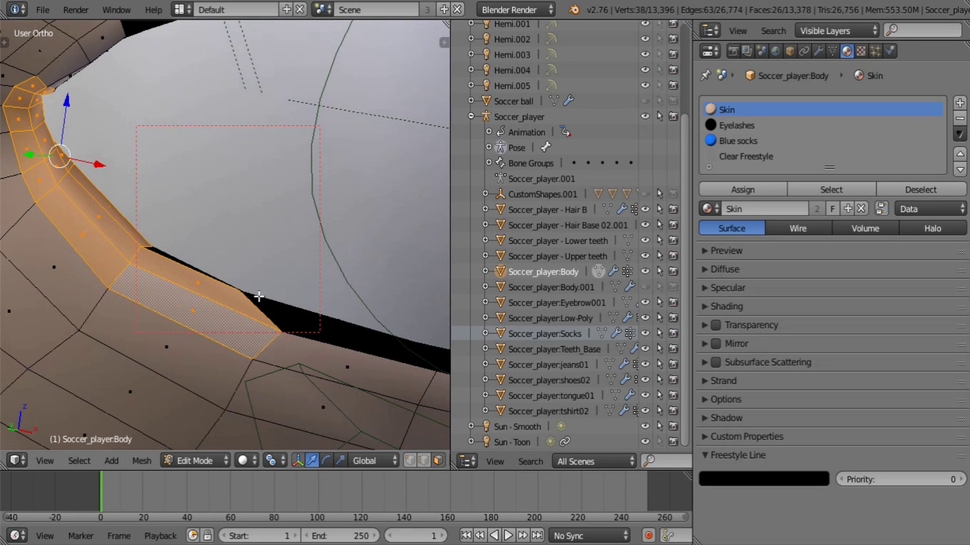
Deselect a stray face near the strip's end and turn the view to the eye socket.
right_click(186, 274, "shift")
middle_click_drag(190, 277, 184, 250)
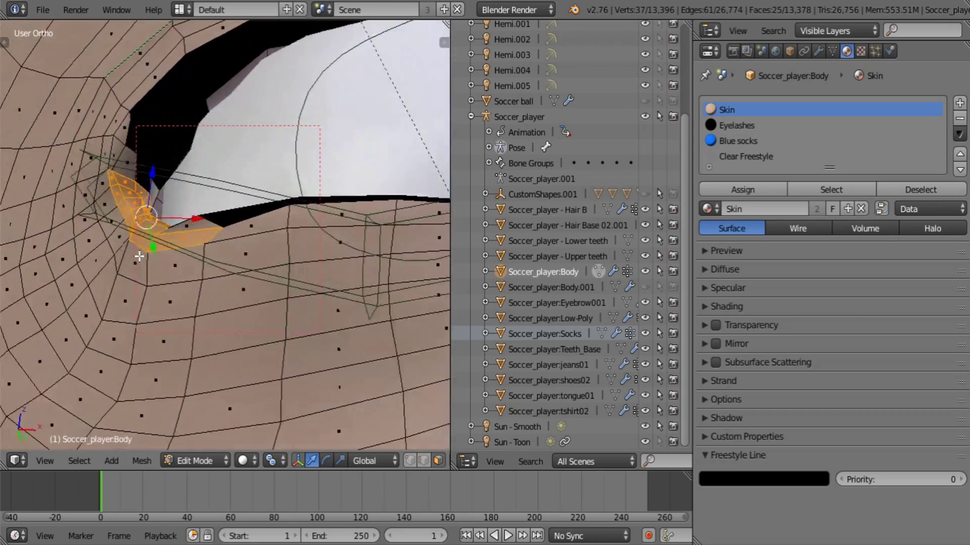
middle_click_drag(134, 260, 439, 313)
scroll(262, 318, "up", 3)
Add the faces around the eye-socket rim to the selection.
right_click(204, 347, "alt+shift")
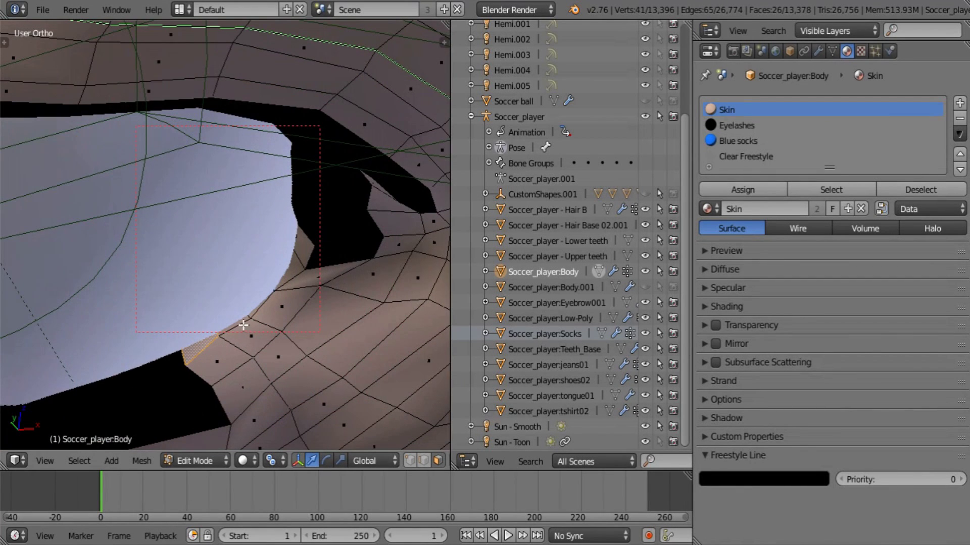
right_click(266, 298, "alt+shift")
right_click(290, 270, "shift")
right_click(325, 274, "shift")
right_click(363, 281, "shift")
right_click(336, 313, "shift")
right_click(268, 326, "shift")
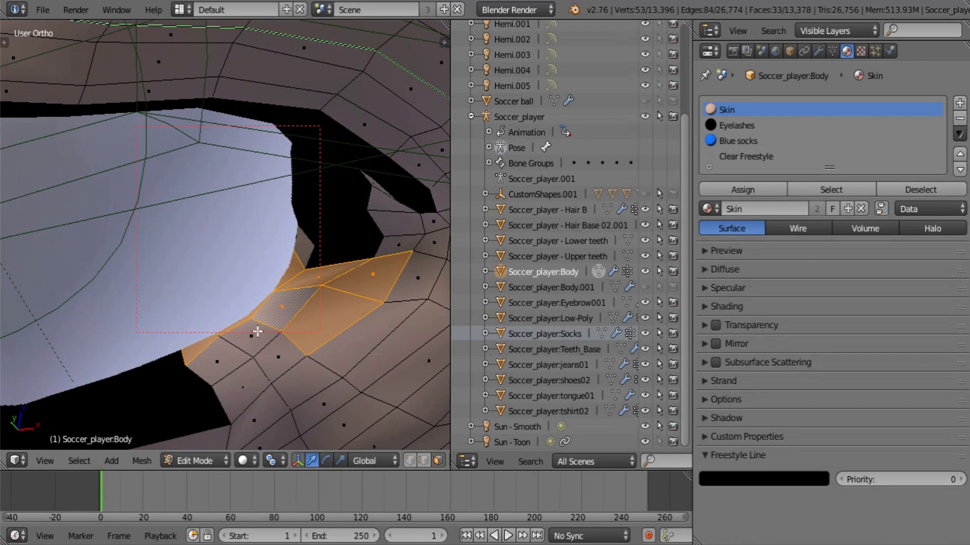
right_click(251, 335, "shift")
right_click(217, 361, "shift")
right_click(243, 388, "shift")
right_click(279, 357, "shift")
Add four more faces under the eye.
scroll(337, 353, "down", 2)
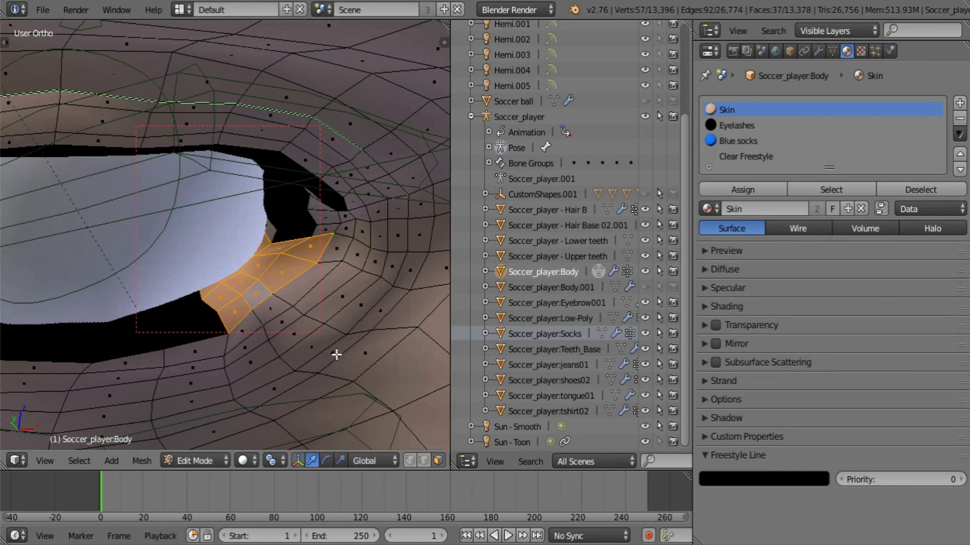
middle_click_drag(337, 353, 288, 196)
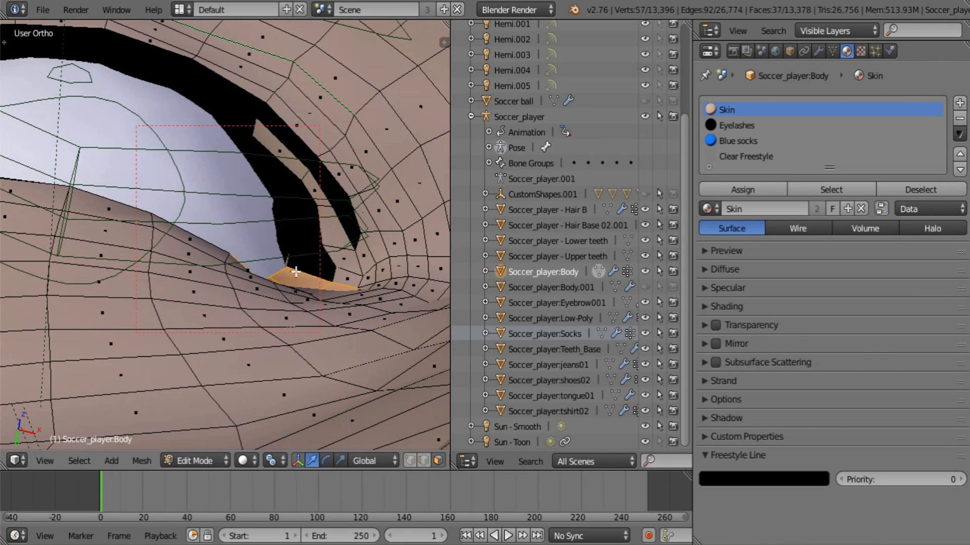
middle_click_drag(298, 268, 244, 397)
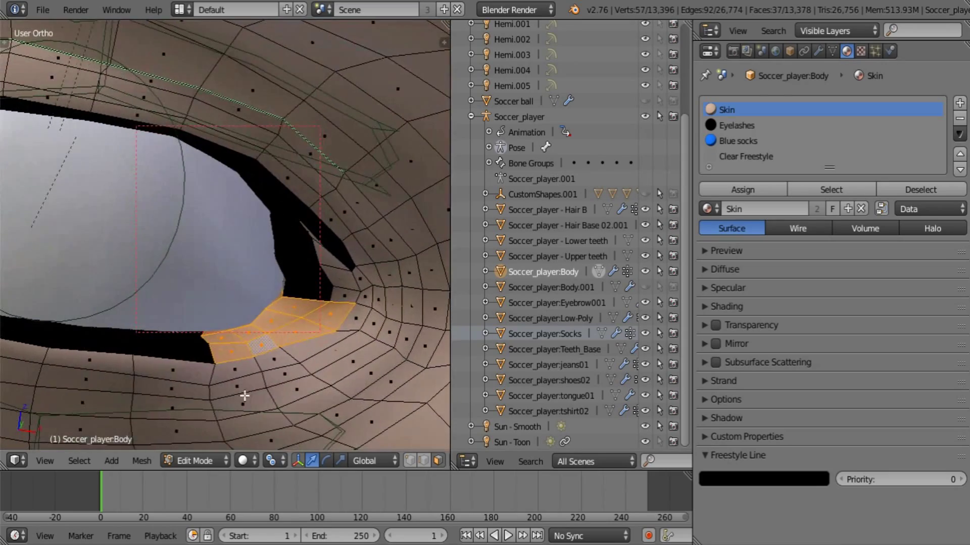
right_click(233, 371, "shift")
right_click(276, 358, "shift")
right_click(312, 344, "shift")
right_click(355, 317, "shift")
middle_click_drag(288, 356, 244, 321)
Add a row of faces along the lower eyelid to the selection.
right_click(230, 327, "shift")
right_click(266, 353, "shift")
right_click(280, 373, "shift")
right_click(300, 388, "shift")
mouse_move(299, 391)
middle_mouse_down("shift")
mouse_move(260, 272)
mouse_move(249, 288)
mouse_move(178, 291)
mouse_move(175, 326)
mouse_move(182, 275)
middle_mouse_up("shift")
right_click(251, 287, "shift")
right_click(216, 264, "shift")
right_click(180, 236, "shift")
right_click(147, 203, "shift")
right_click(152, 212, "shift")
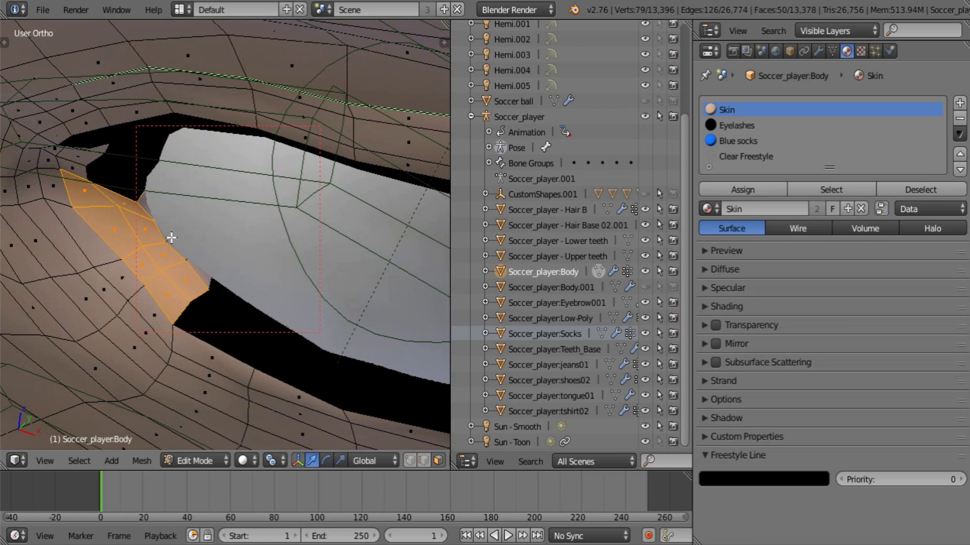
right_click(157, 216, "shift")
right_click(197, 283, "shift")
Add a block of faces around the eye corner, then deselect one stray face.
middle_click_drag(196, 290, 258, 305)
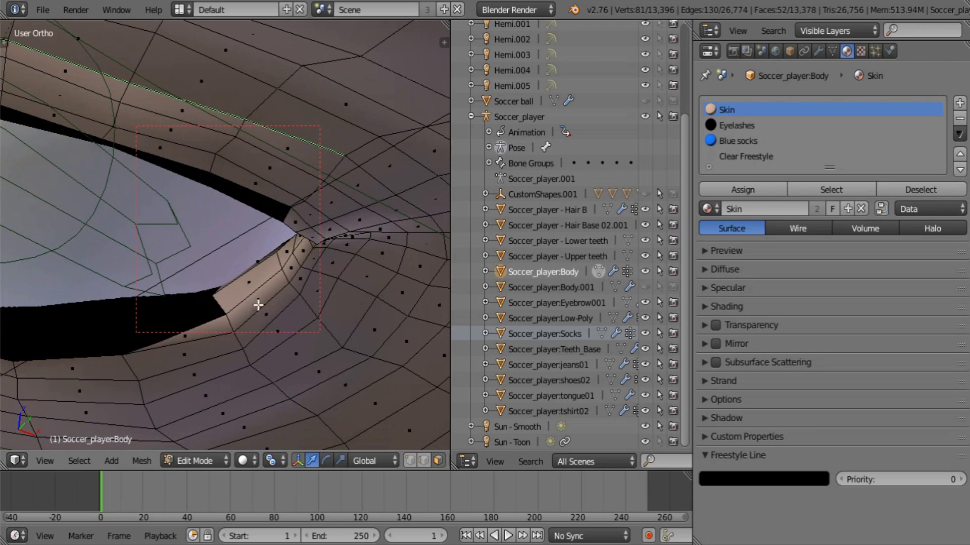
right_click(244, 282, "shift")
right_click(262, 299, "shift")
right_click(230, 322, "shift")
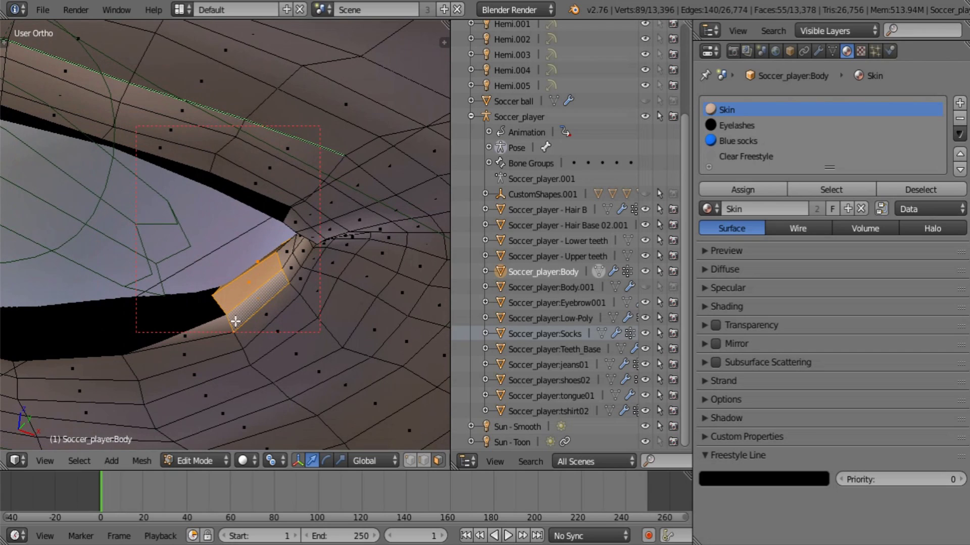
right_click(223, 345, "shift")
right_click(255, 331, "shift")
right_click(297, 281, "shift")
right_click(286, 249, "shift")
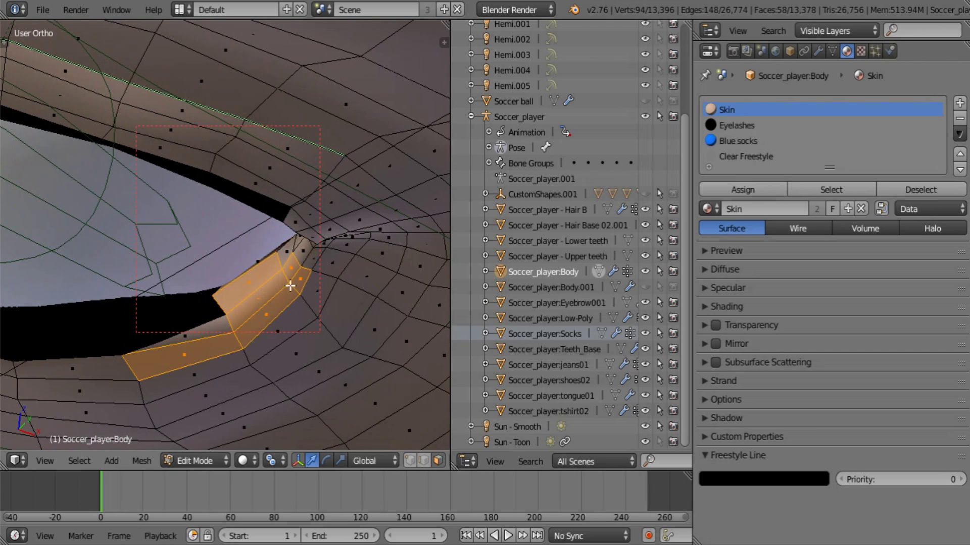
right_click(275, 257, "shift")
Add six faces along the inner eyelid.
middle_click_drag(260, 277, 191, 151)
middle_click_drag(191, 151, 182, 334, "shift")
right_click(128, 297, "shift")
right_click(150, 299, "shift")
right_click(168, 256, "shift")
right_click(177, 270, "shift")
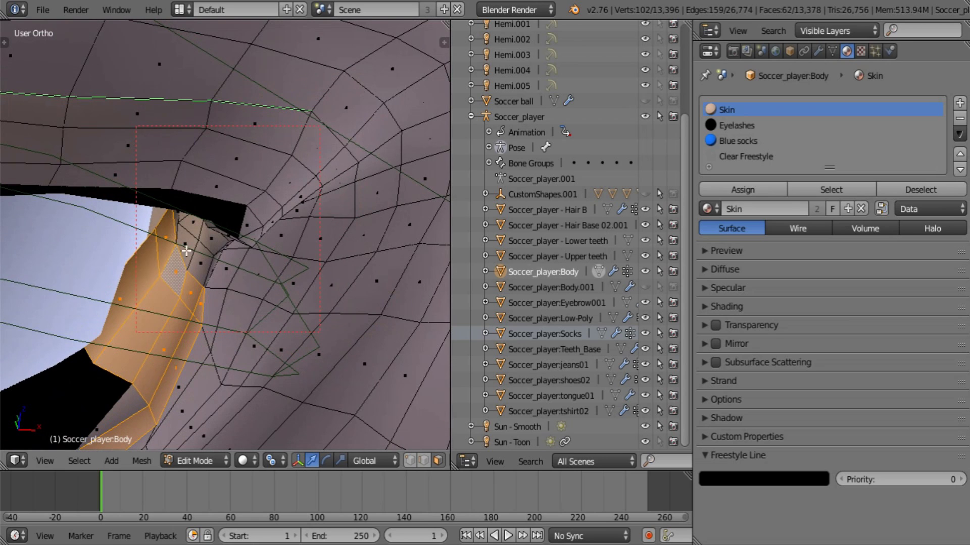
right_click(185, 249, "shift")
right_click(196, 264, "shift")
Add three eye-corner faces near the upper lid and one at the eye-hole edge.
middle_click_drag(193, 268, 238, 21)
right_click(232, 242, "shift")
right_click(237, 212, "shift")
right_click(226, 196, "shift")
middle_click_drag(236, 250, 190, 182)
scroll(164, 219, "down", 3)
middle_click_drag(165, 219, 195, 273)
right_click(199, 277, "shift")
scroll(237, 325, "up", 4)
Add two more eye-corner faces and two faces along the eye-hole edge.
middle_click_drag(331, 387, 266, 310, "shift")
middle_click_drag(217, 344, 248, 334)
middle_click_drag(121, 337, 288, 268, "shift")
right_click(182, 325, "shift")
right_click(185, 314, "shift")
right_click(212, 299, "shift")
right_click(230, 301, "shift")
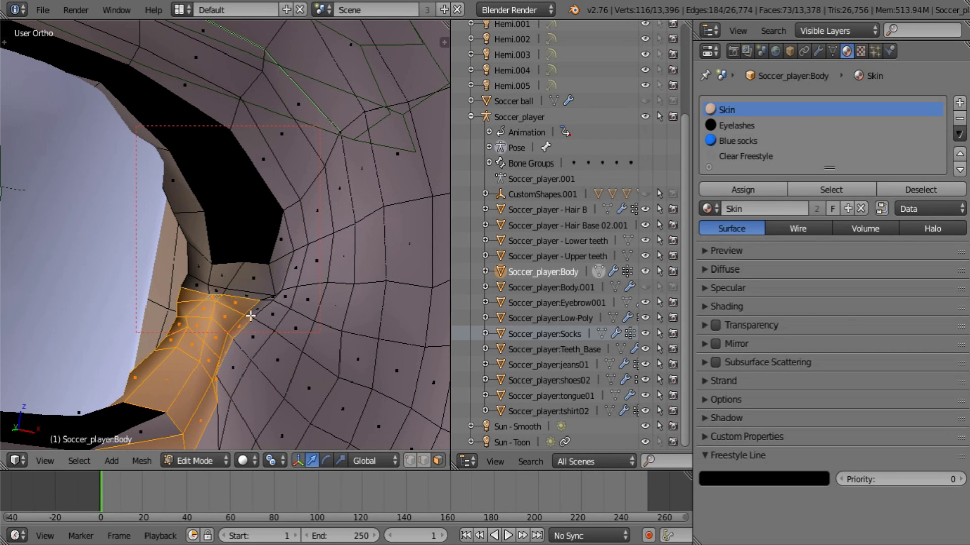
Add the remaining hole-edge faces and two beside them, bringing the selection to 80 faces.
mouse_move(266, 320)
middle_mouse_down()
mouse_move(232, 316)
mouse_move(277, 320)
middle_mouse_up()
right_click(395, 279, "shift")
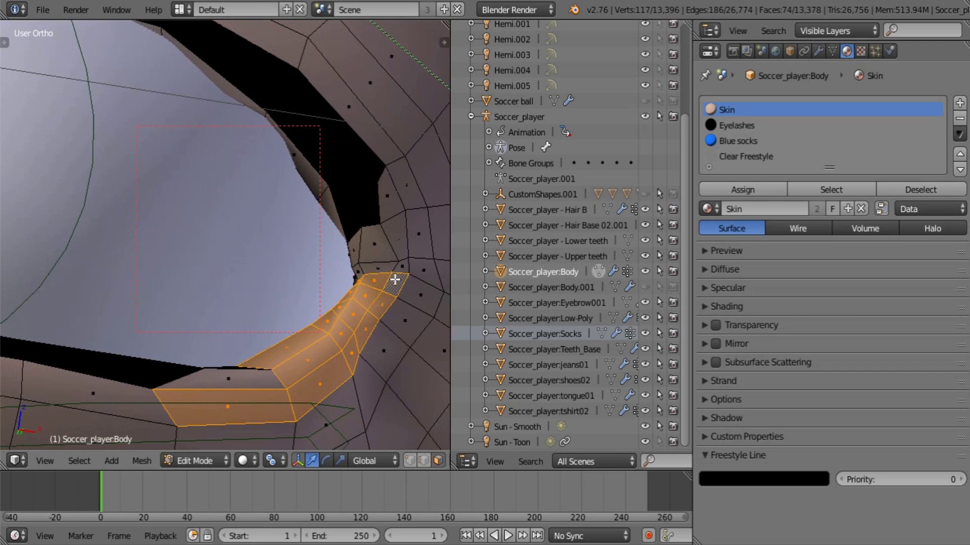
right_click(401, 264, "shift")
right_click(378, 266, "shift")
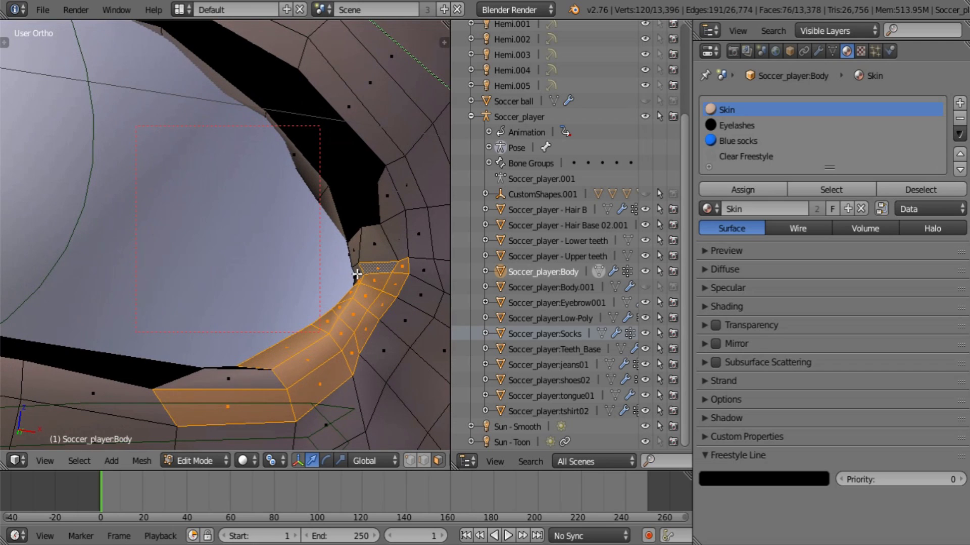
right_click(358, 271, "shift")
right_click(374, 247, "shift")
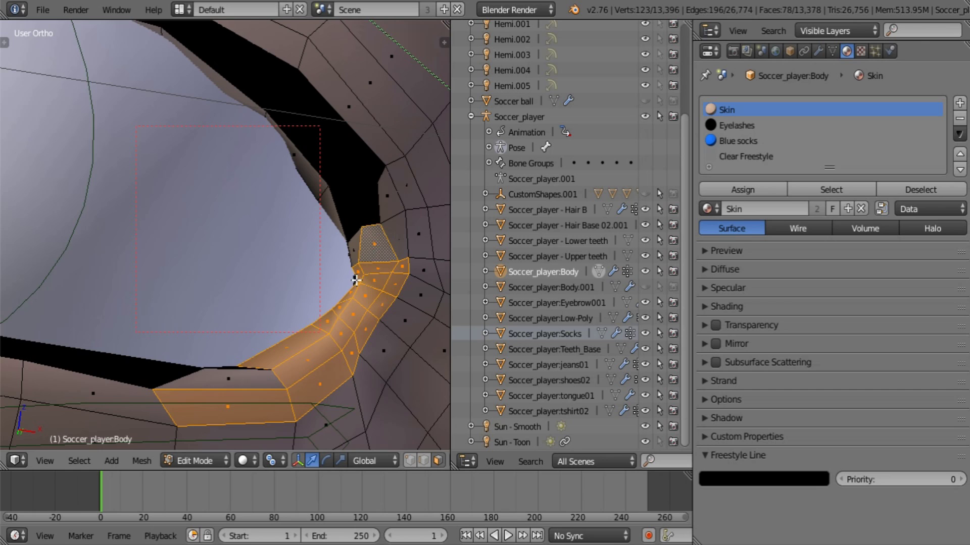
middle_click_drag(357, 279, 401, 292)
right_click(151, 324, "shift")
right_click(117, 339, "shift")
middle_click_drag(138, 353, 253, 362)
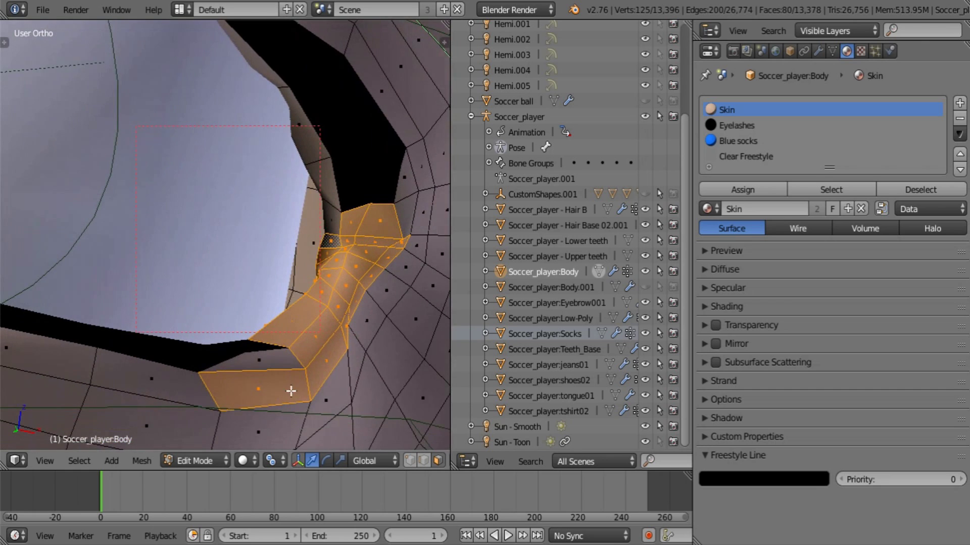
middle_click_drag(288, 392, 301, 368)
scroll(301, 368, "down", 3)
middle_click_drag(225, 298, 321, 397)
scroll(206, 326, "down", 1)
middle_click_drag(97, 348, 212, 325, "shift")
Duplicate the 80 selected eye-corner faces with Shift+D, leaving the copies exactly in place.
middle_click_drag(288, 346, 251, 357)
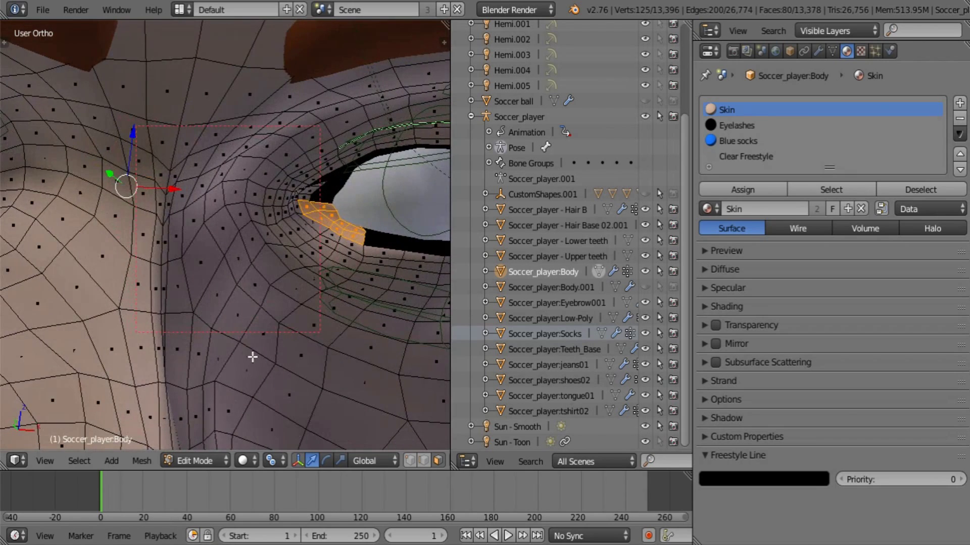
scroll(304, 316, "down", 3)
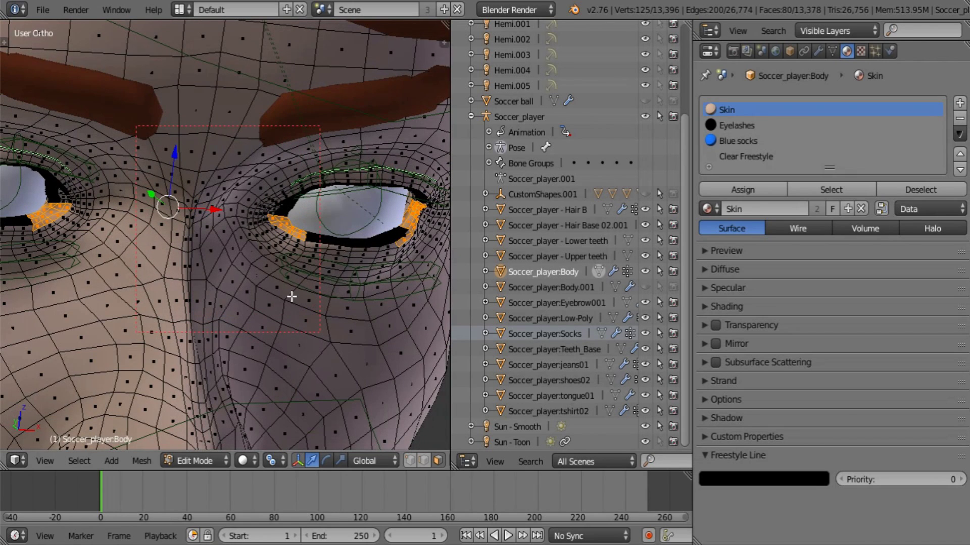
key("shift+d")
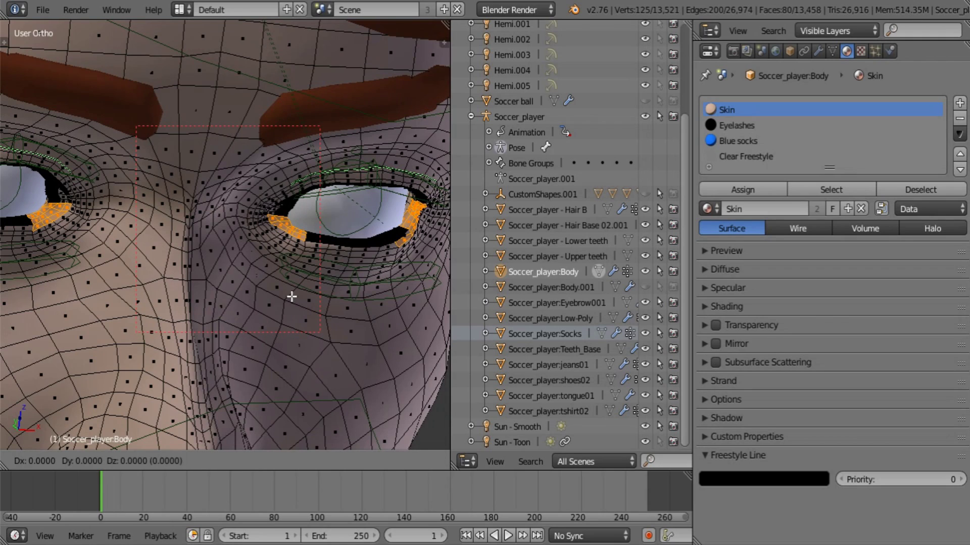
key("y")
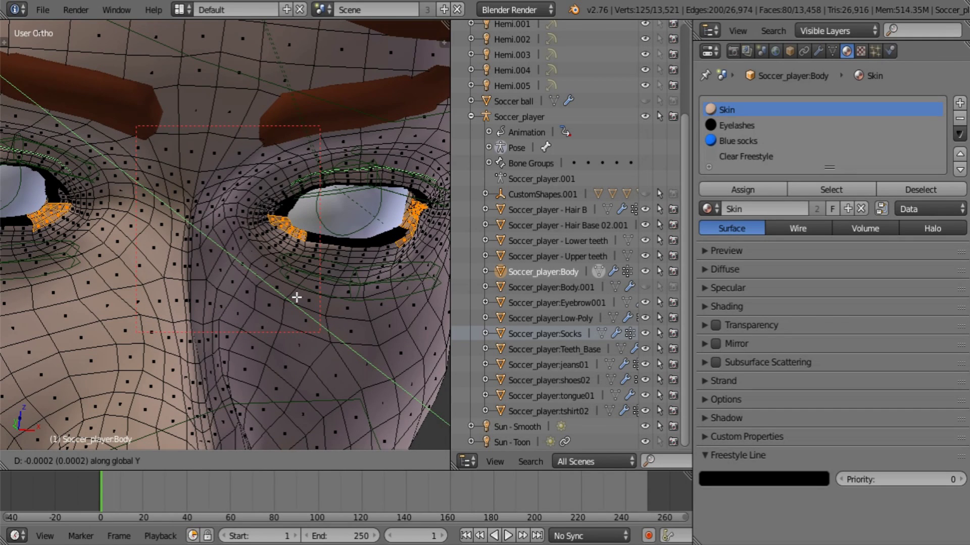
left_click(296, 298)
scroll(167, 297, "up", 4)
middle_click_drag(104, 276, 345, 334, "shift")
scroll(272, 320, "up", 1)
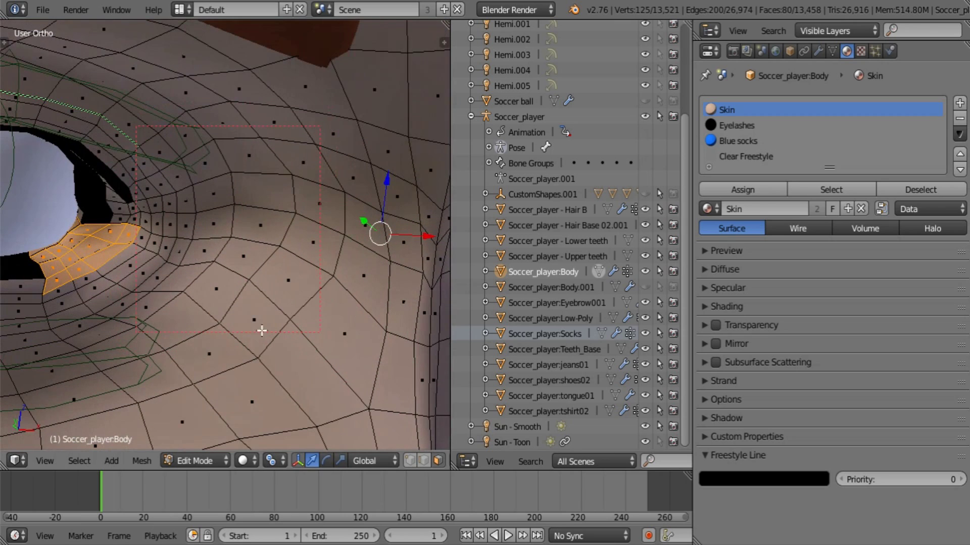
left_click_drag(366, 220, 368, 220)
key("g")
key("z")
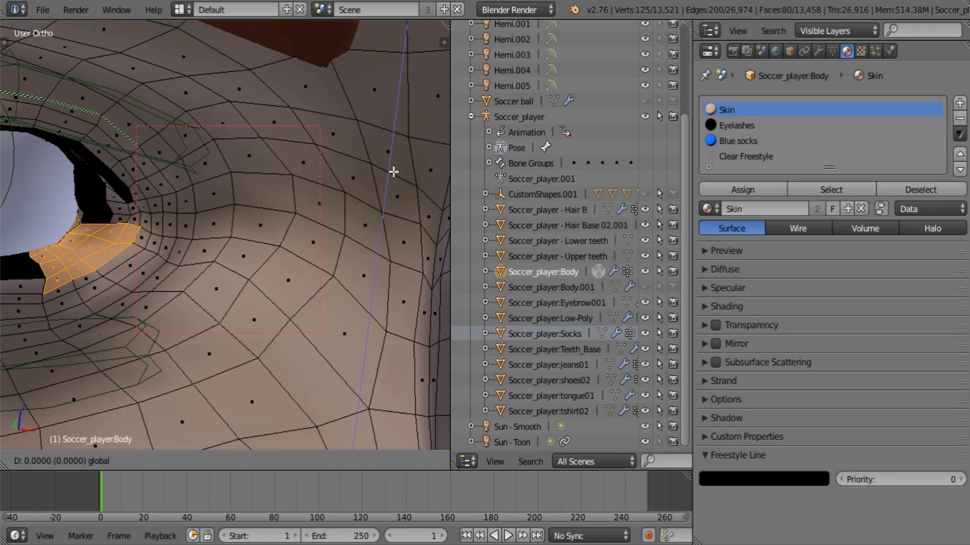
right_click(400, 162)
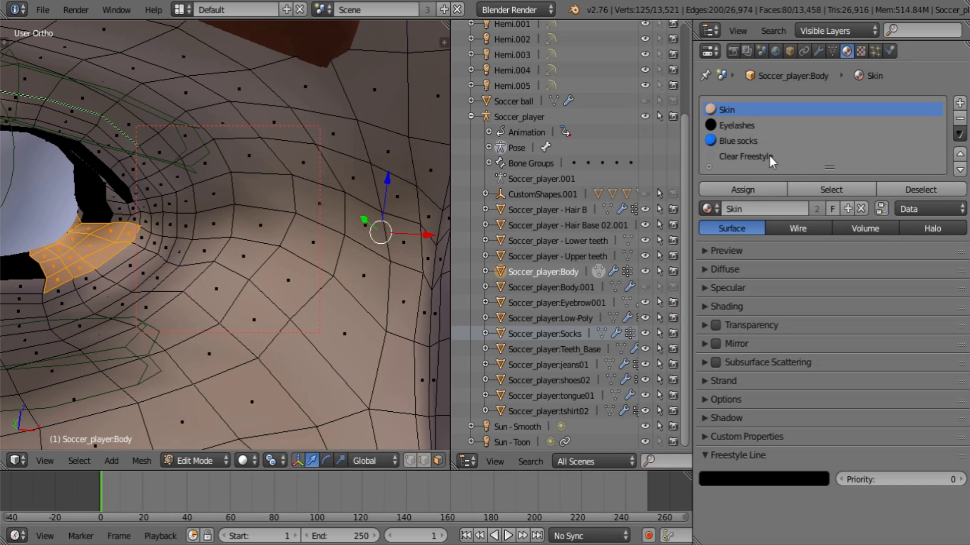
Add a fifth material slot holding a new material named 'Clear freestyle 001'.
left_click(959, 103)
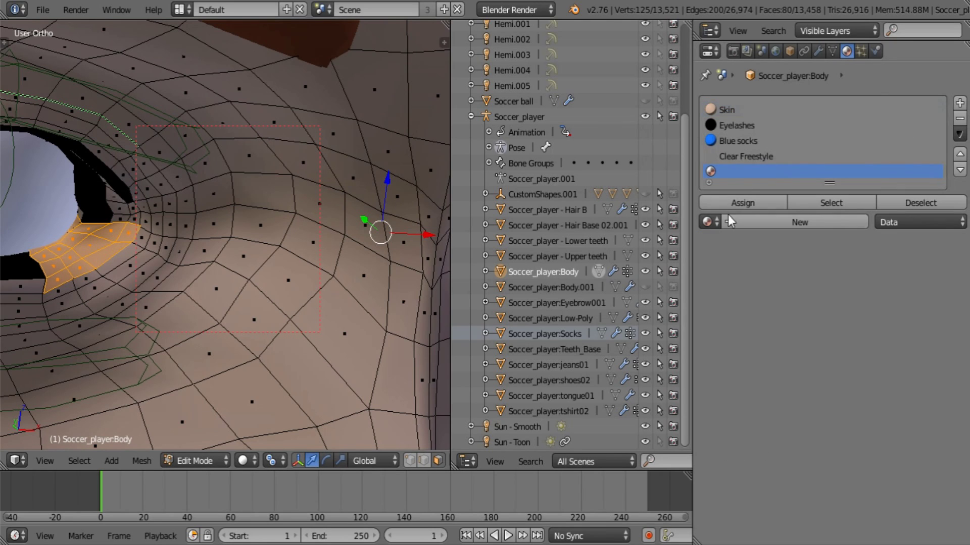
left_click(760, 226)
left_click(759, 224)
type("c")
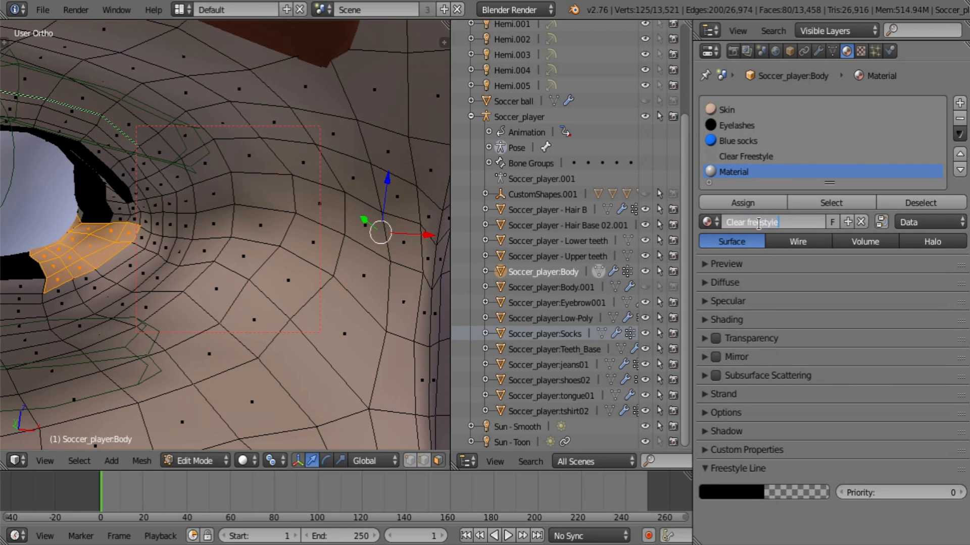
type("lear freestyle 001")
key("Return")
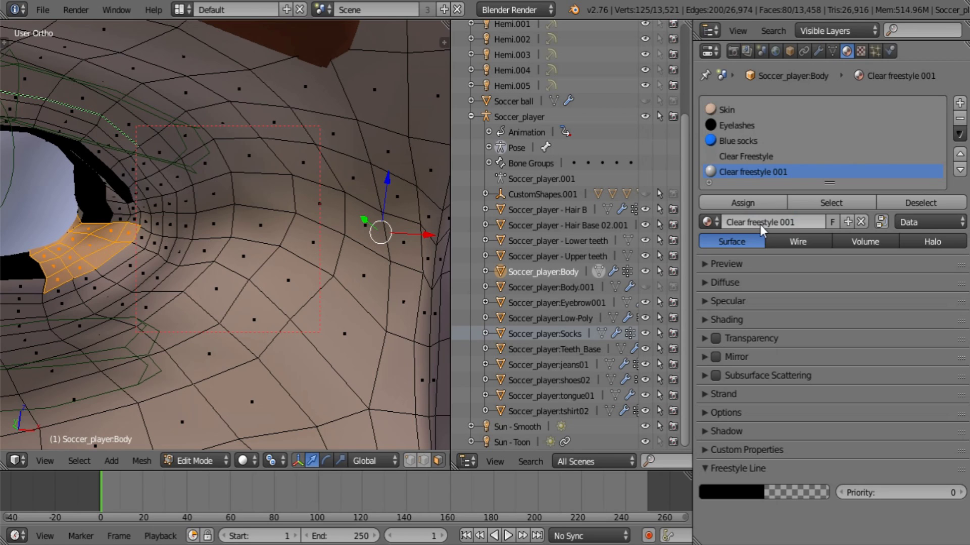
Set the material's diffuse colour to blue.
left_click(730, 264)
scroll(750, 310, "down", 2)
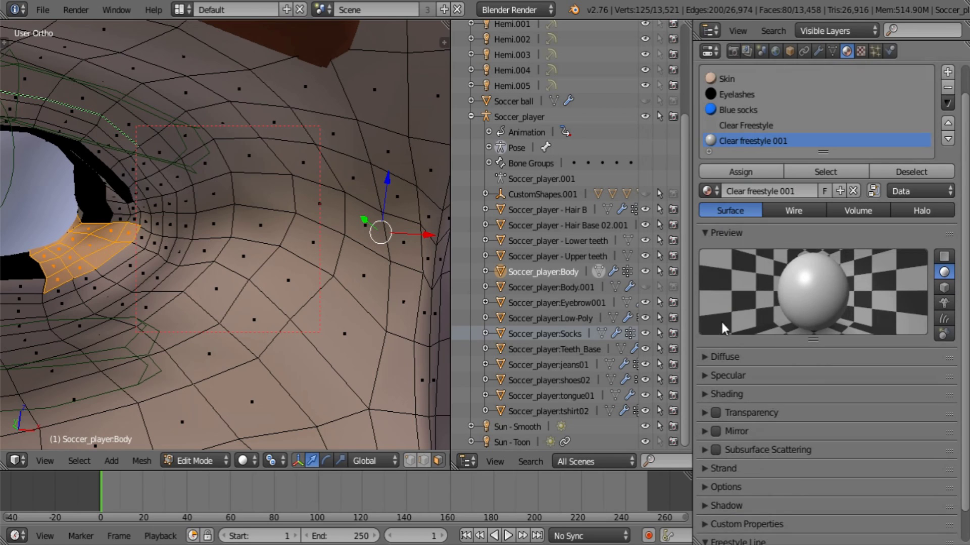
left_click(723, 357)
scroll(737, 343, "down", 3)
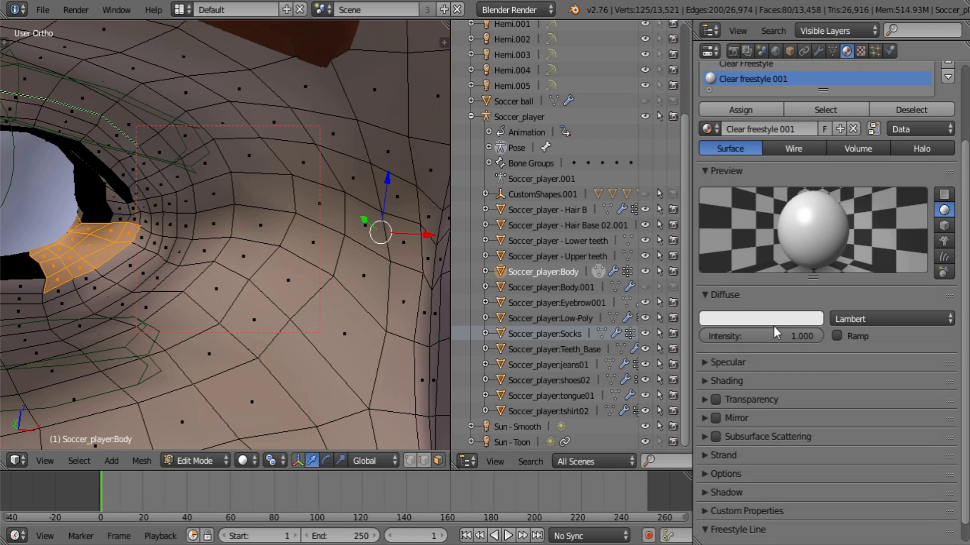
left_click(790, 319)
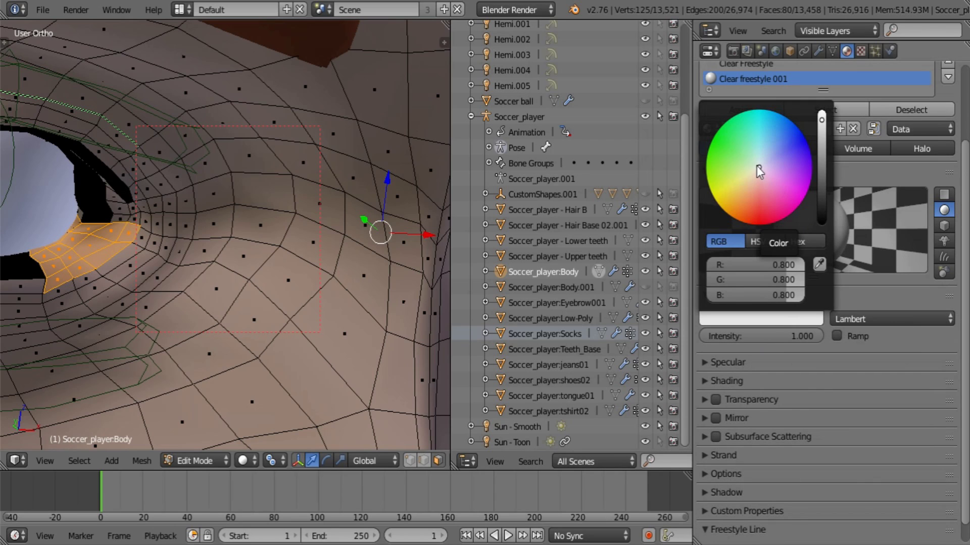
left_click_drag(756, 166, 784, 121)
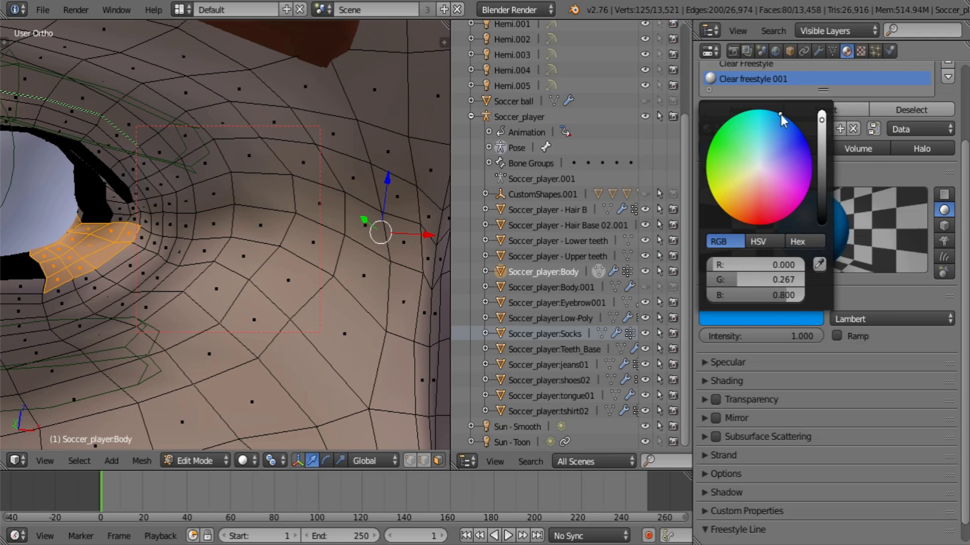
Set specular intensity to 0 and turn on Shadeless.
left_click(734, 361)
scroll(844, 377, "down", 3)
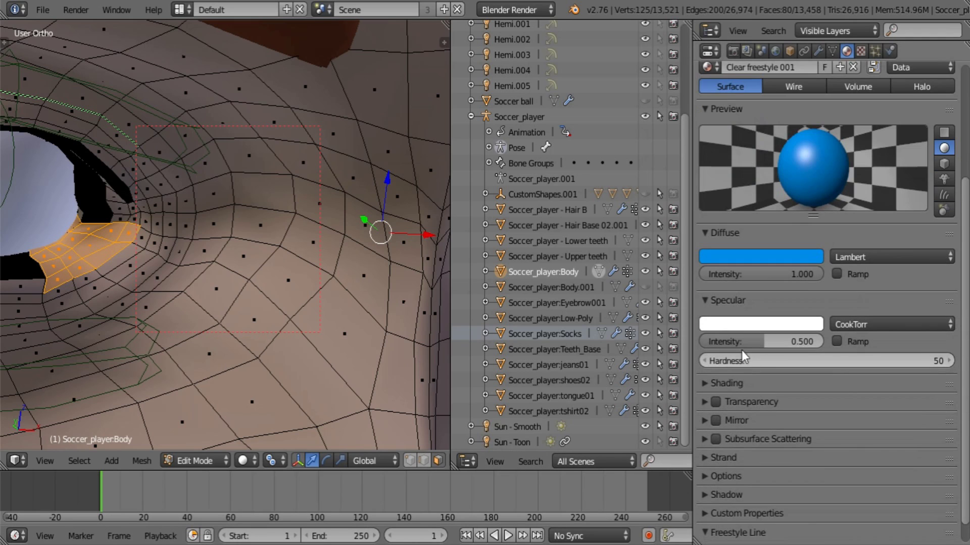
left_click_drag(760, 343, 697, 344)
left_click(775, 379)
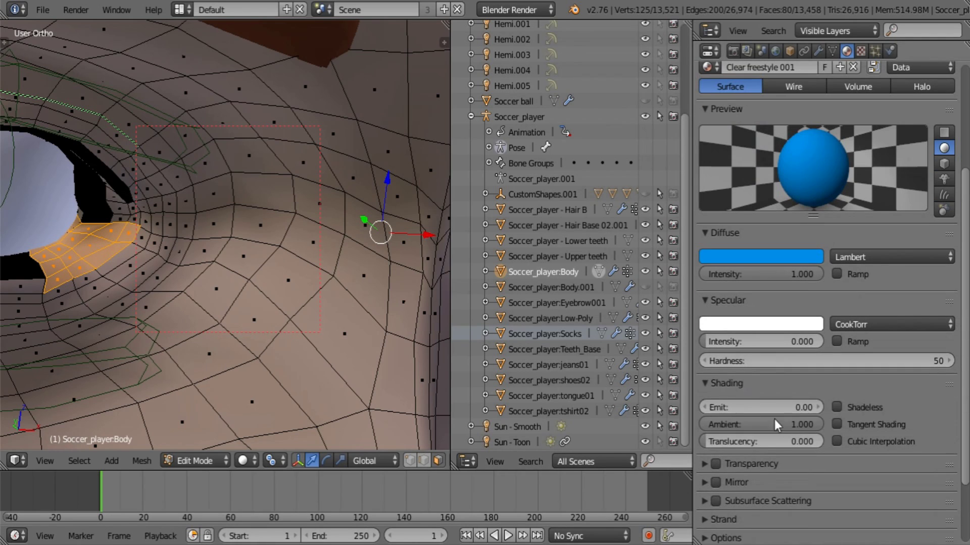
left_click(844, 404)
left_click(741, 385)
left_click(728, 301)
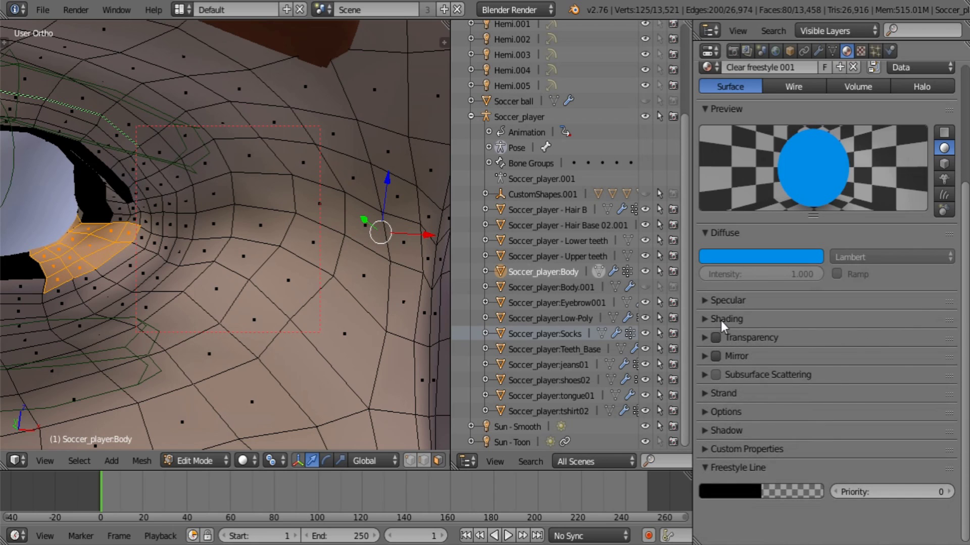
left_click(720, 320)
Enable transparency on Clear freestyle 001 with alpha 0.000.
left_click(722, 320)
left_click(735, 339)
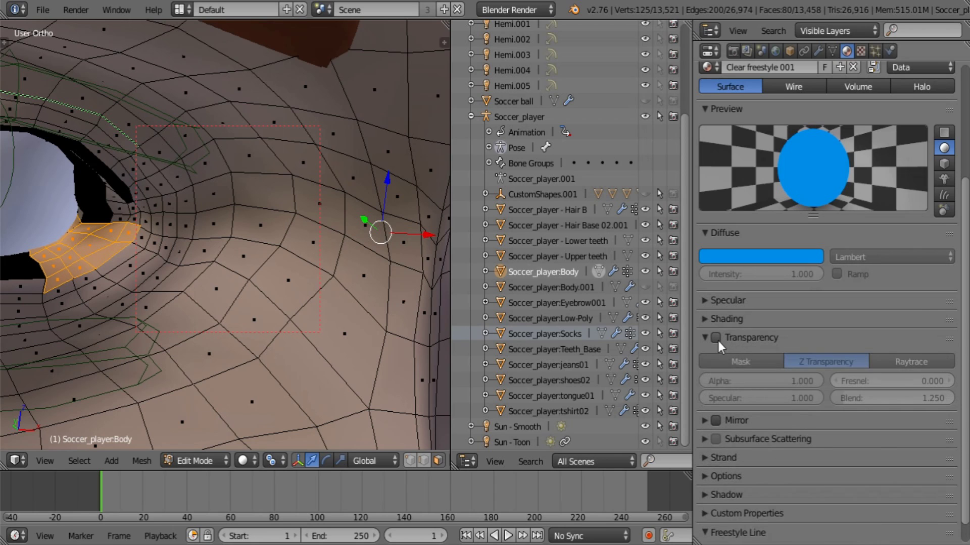
left_click(716, 337)
left_click_drag(783, 379, 753, 389)
left_click(755, 381)
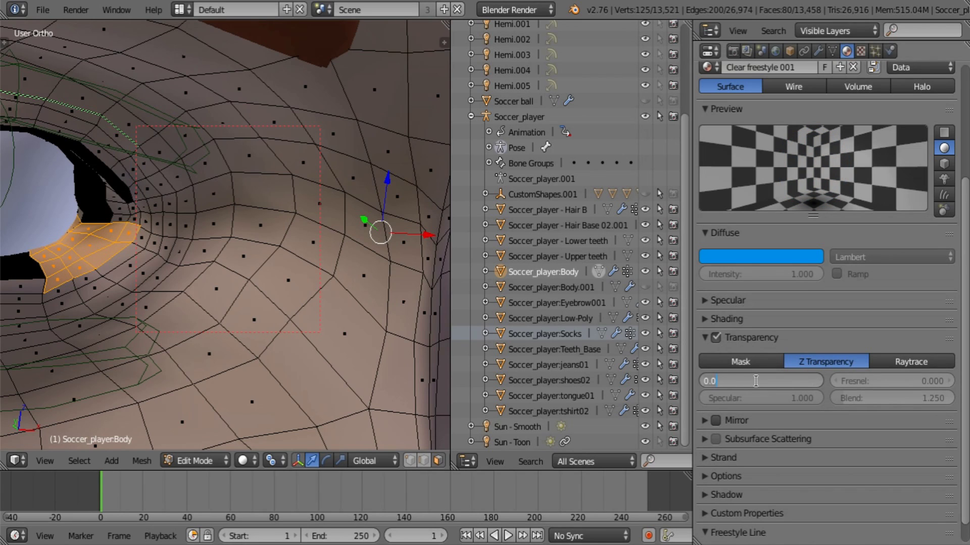
type("0.001")
key("Return")
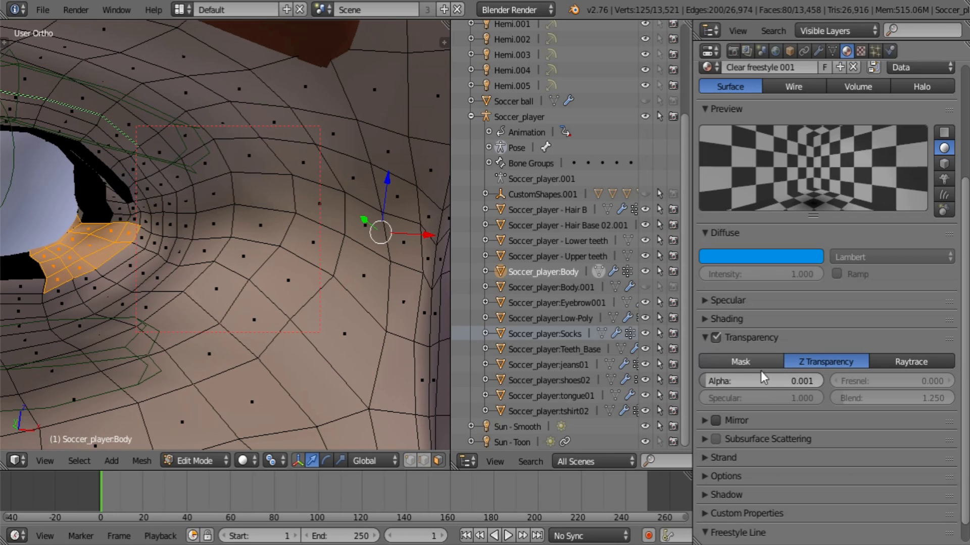
left_click_drag(765, 378, 707, 379)
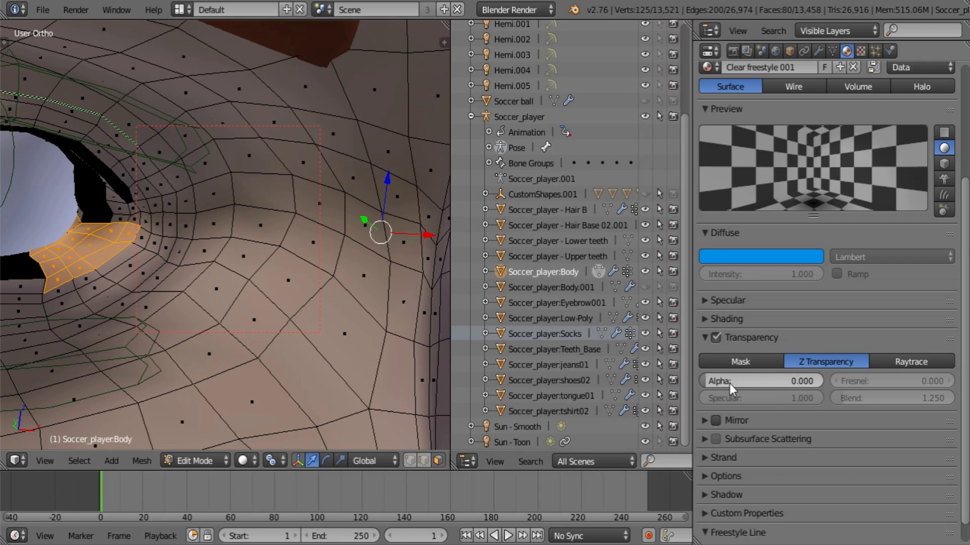
left_click(704, 337)
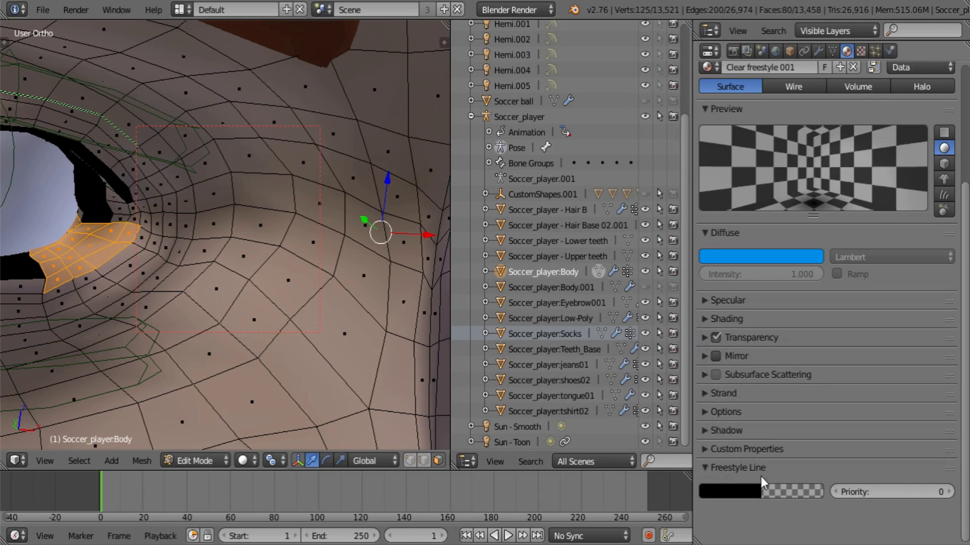
Turn off Use Mist in the material options, keeping pass index 0.
left_click(704, 356)
left_click(704, 355)
left_click(707, 394)
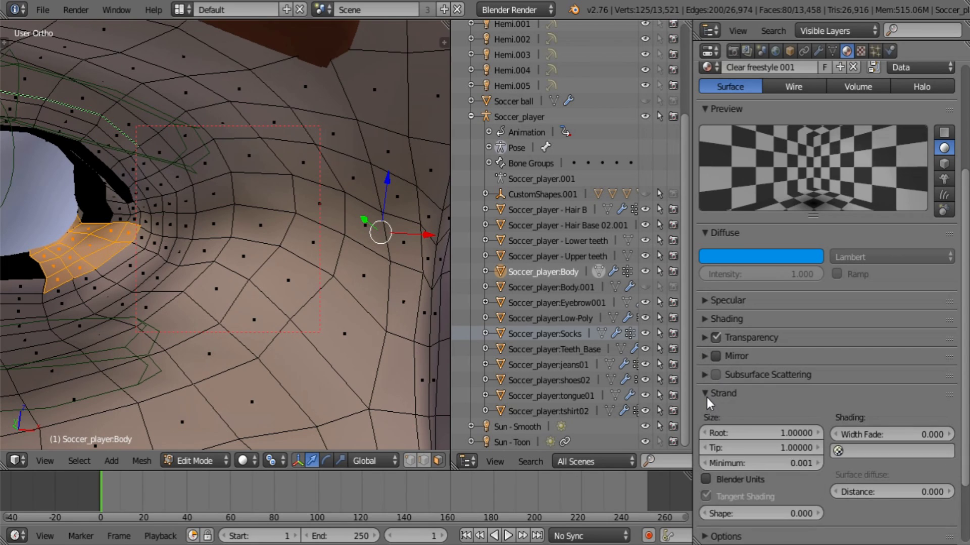
left_click(707, 396)
left_click(708, 412)
scroll(811, 450, "down", 5)
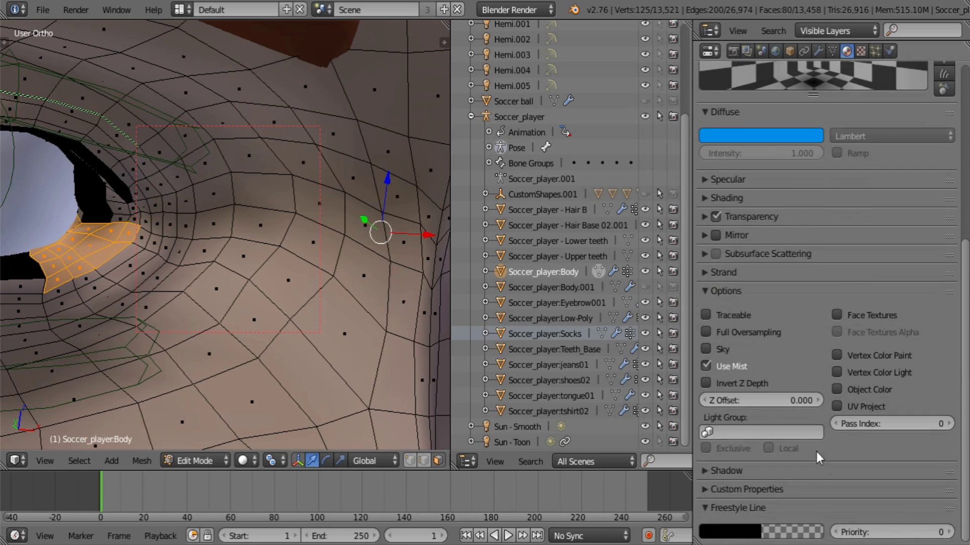
left_click(722, 368)
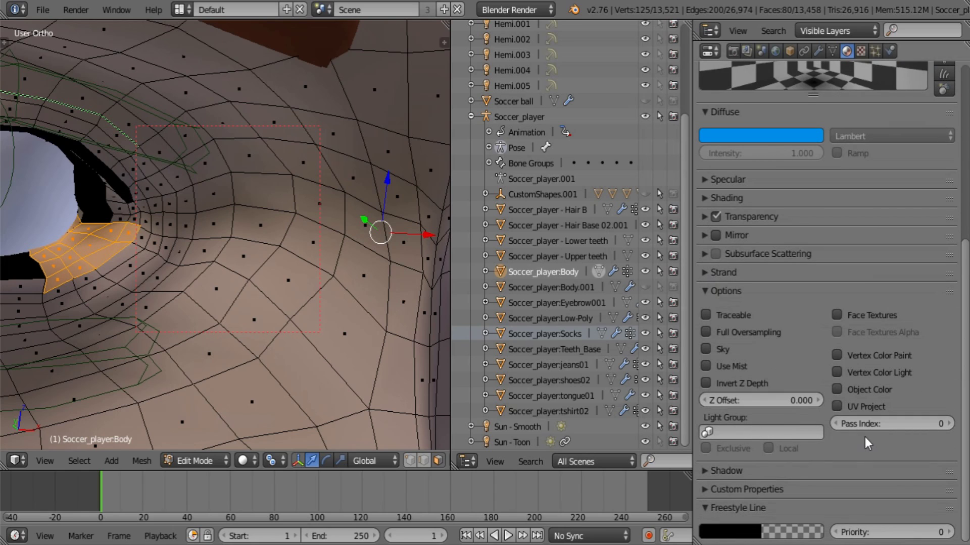
left_click(950, 424)
left_click(950, 425)
left_click(950, 424)
left_click(950, 424)
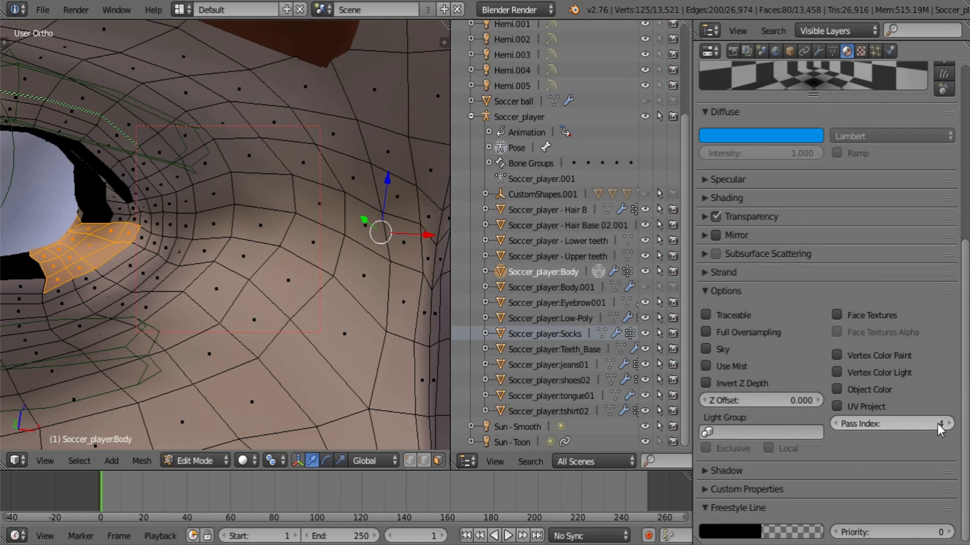
left_click_drag(898, 423, 868, 423)
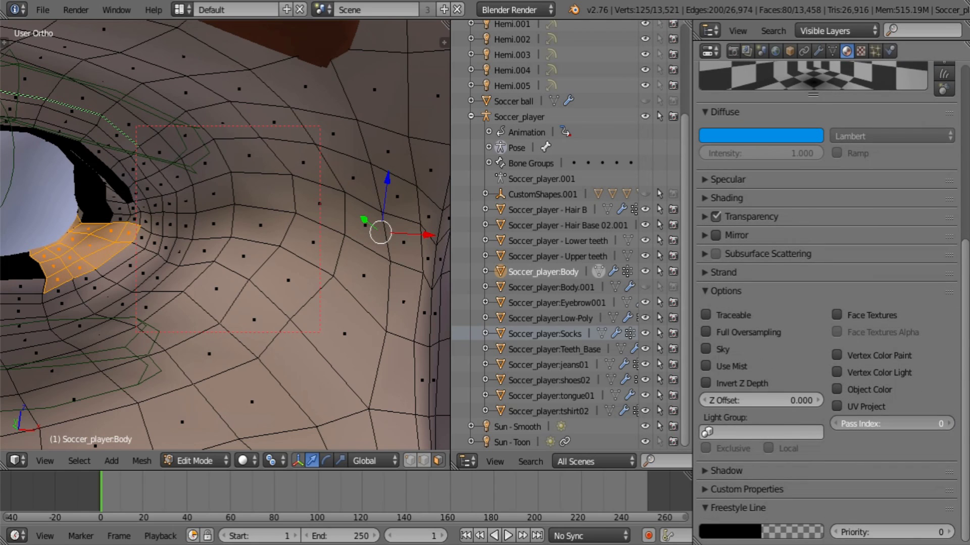
left_click(735, 292)
Switch off receiving, casting and all other shadow options for the material.
left_click(729, 306)
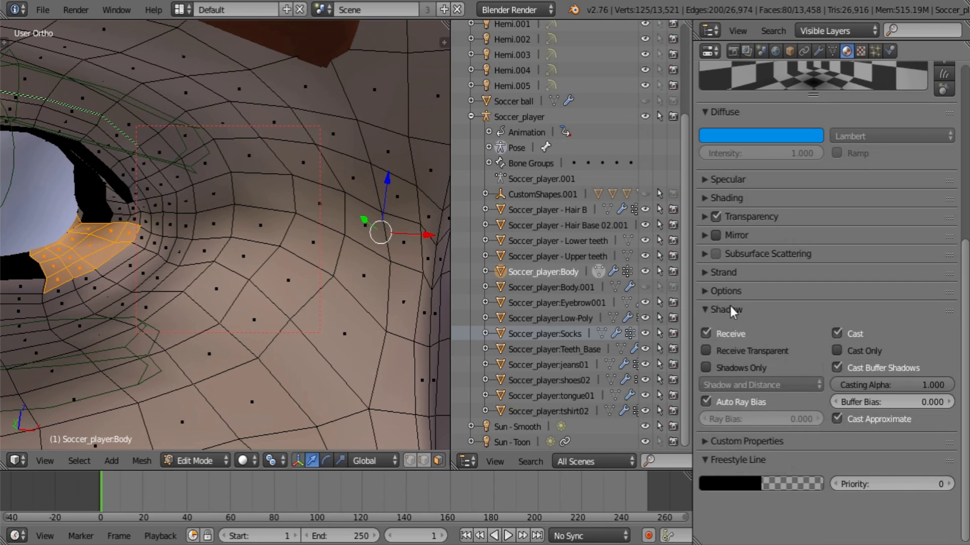
left_click(725, 335)
left_click(729, 402)
left_click_drag(836, 333, 833, 433)
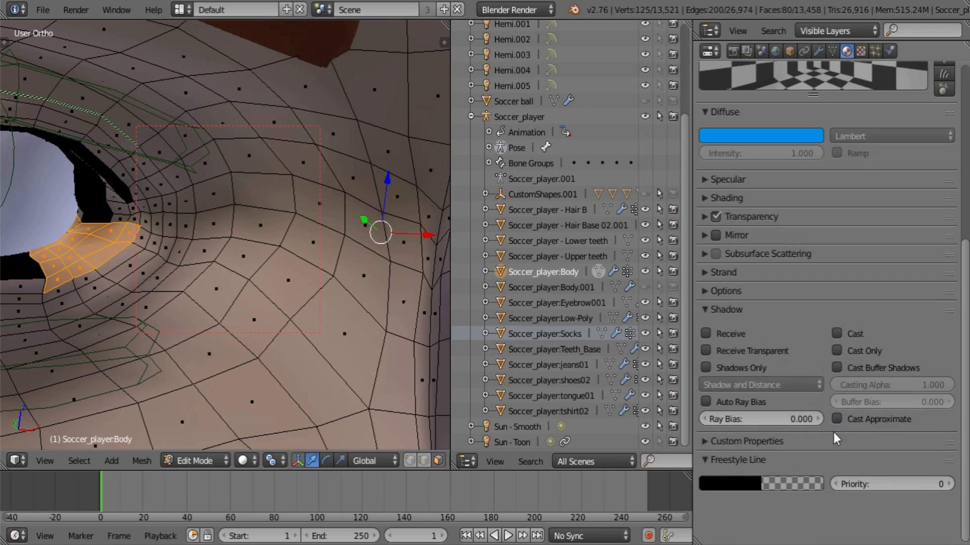
left_click(713, 314)
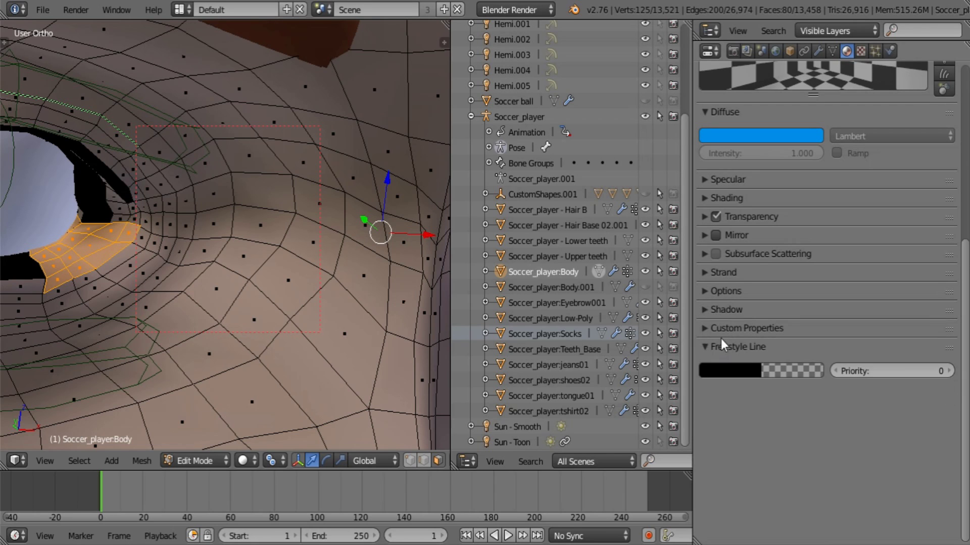
left_click(721, 328)
left_click(721, 328)
Assign Clear freestyle 001 to the selected eye-corner faces.
scroll(795, 338, "up", 10)
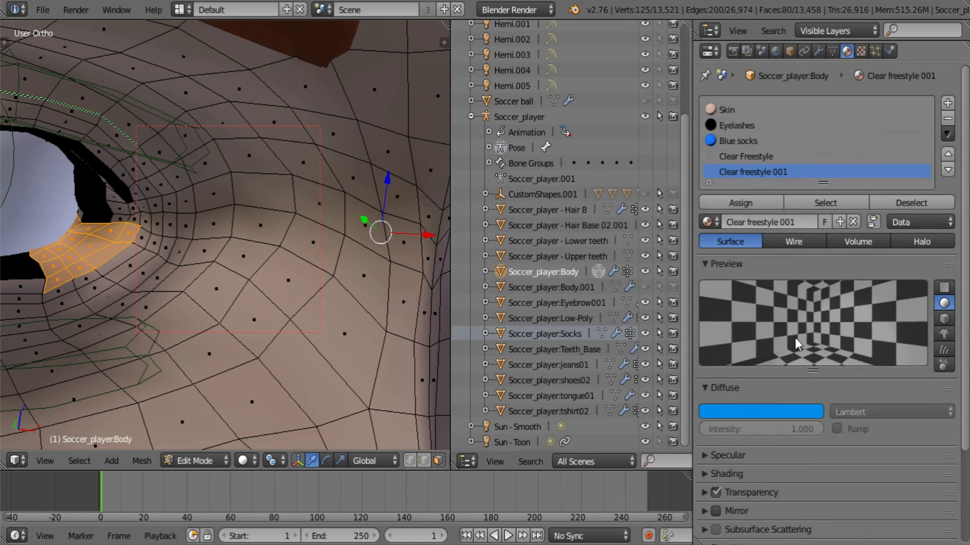
scroll(728, 419, "down", 4)
left_click(704, 399)
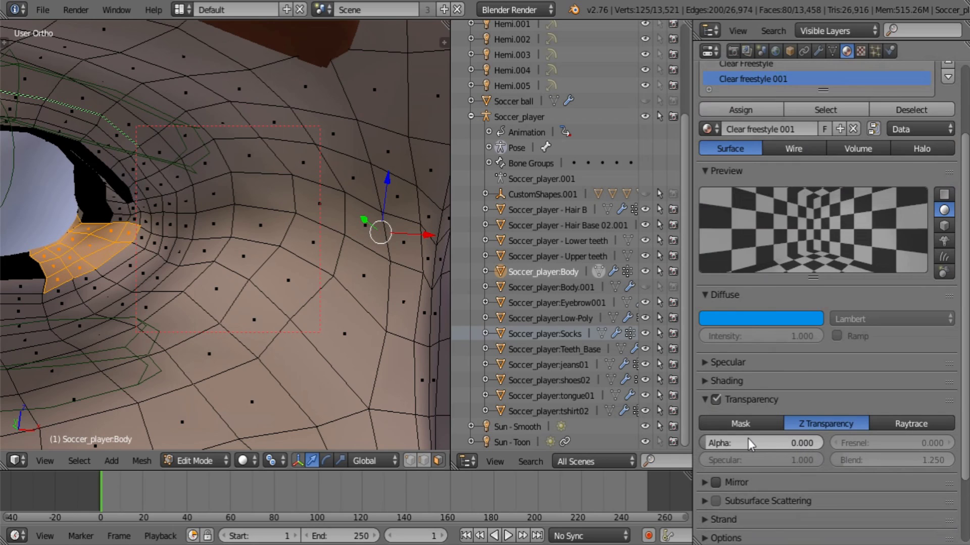
left_click(705, 399)
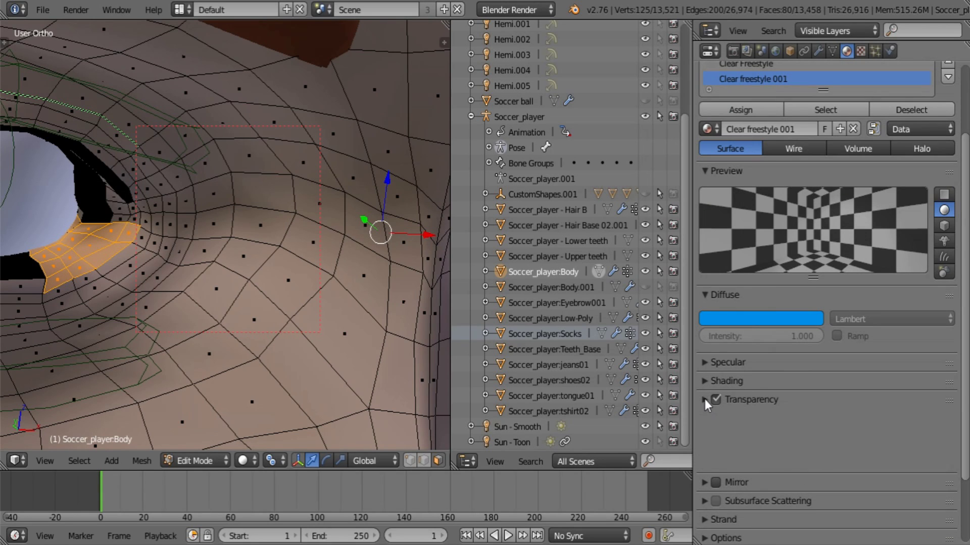
scroll(298, 303, "down", 4)
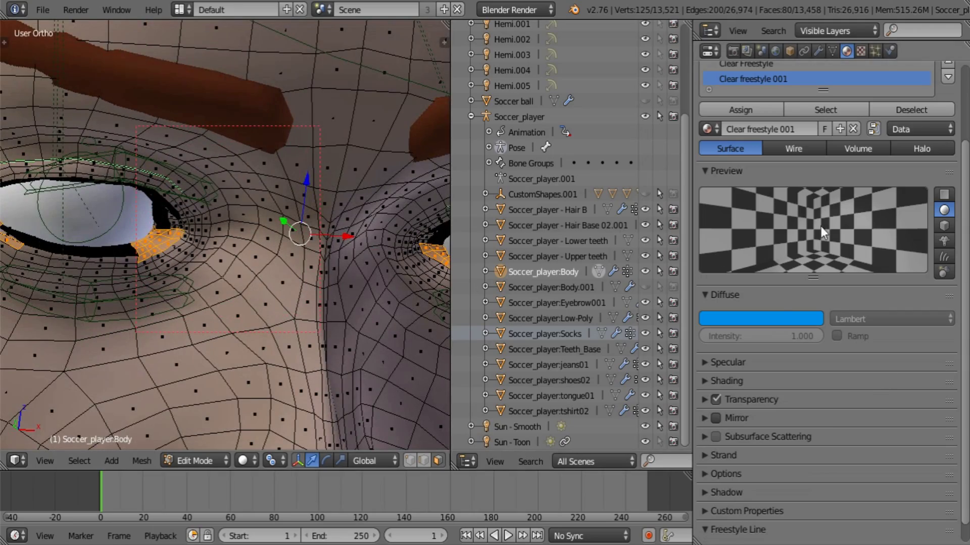
scroll(809, 218, "up", 4)
left_click(758, 203)
mouse_move(354, 270)
middle_mouse_down()
mouse_move(211, 229)
mouse_move(245, 293)
mouse_move(221, 247)
mouse_move(289, 264)
mouse_move(292, 308)
middle_mouse_up()
scroll(292, 308, "up", 4)
left_click(275, 461)
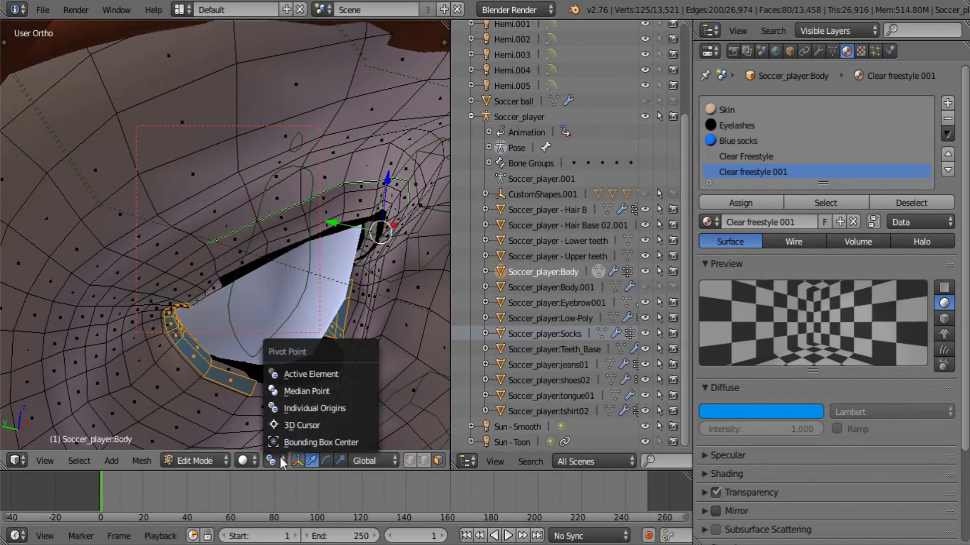
left_click(321, 410)
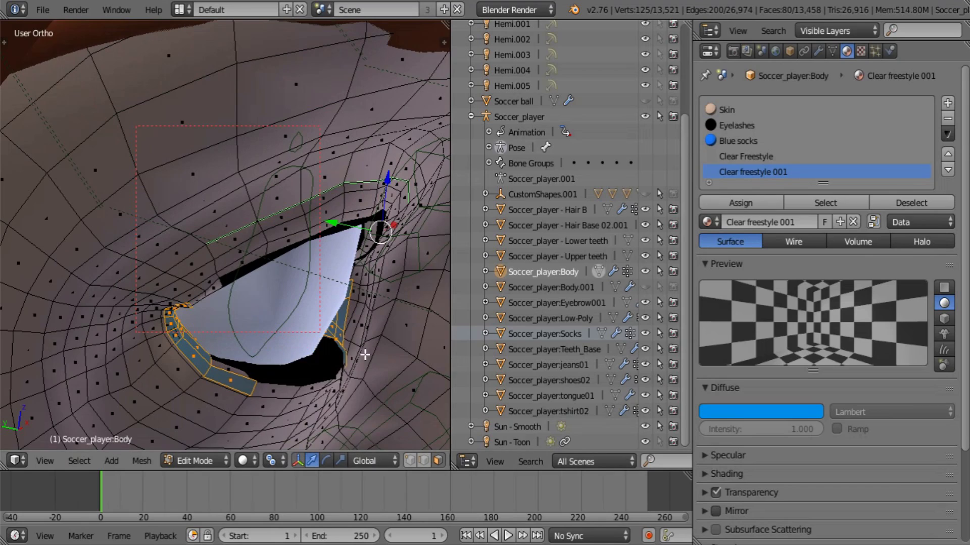
middle_click_drag(357, 350, 304, 298, "shift")
key("s")
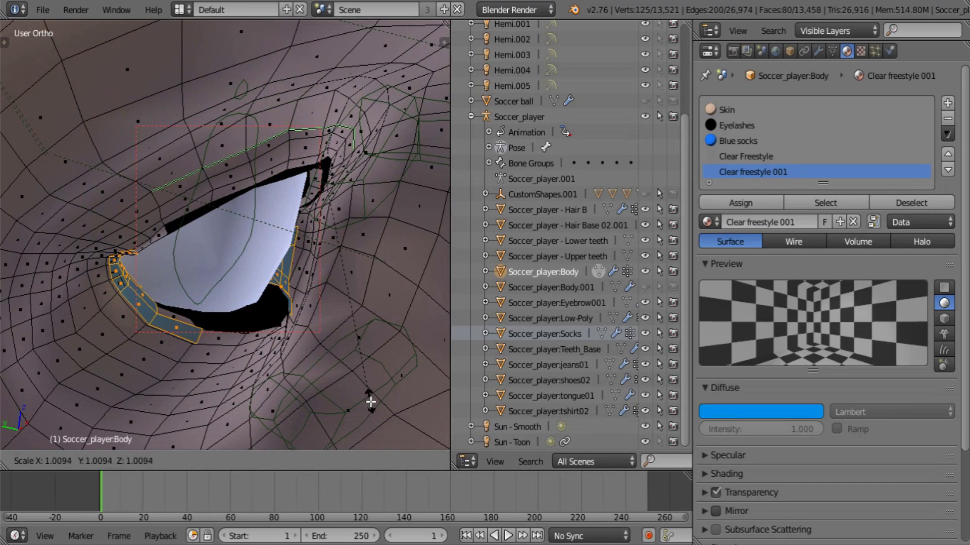
left_click(412, 36)
middle_click_drag(354, 118, 173, 132)
scroll(173, 133, "down", 3)
scroll(244, 145, "down", 2)
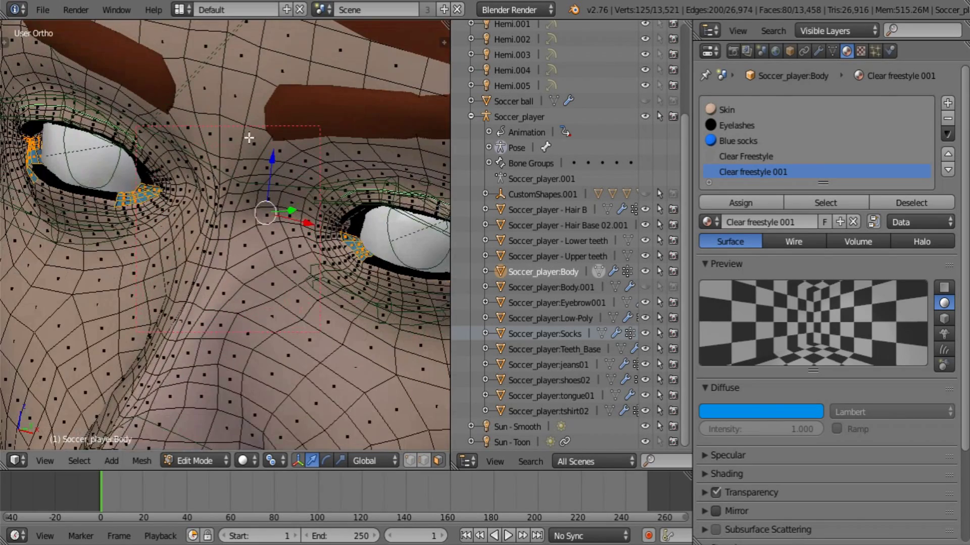
middle_click_drag(346, 171, 169, 139, "shift")
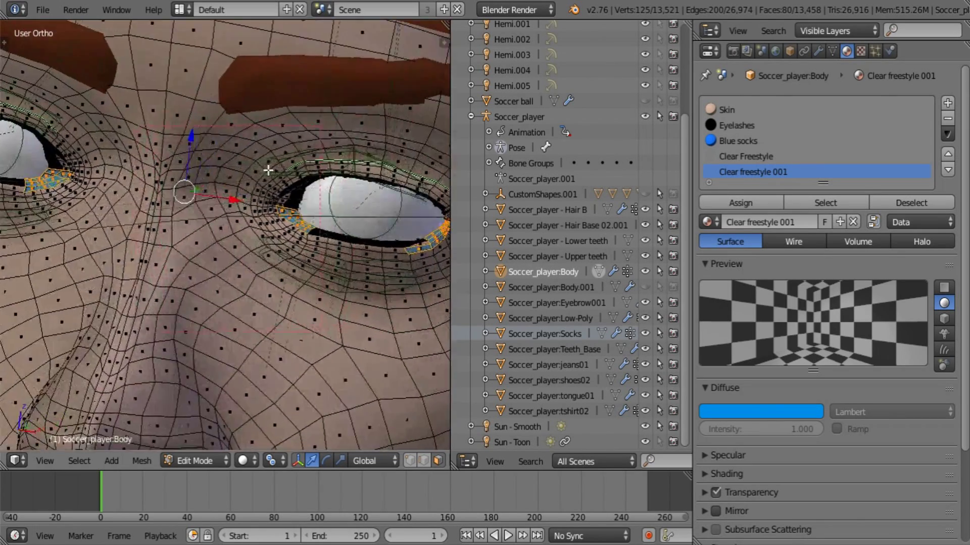
middle_click_drag(269, 169, 288, 152)
middle_click_drag(338, 192, 252, 201, "shift")
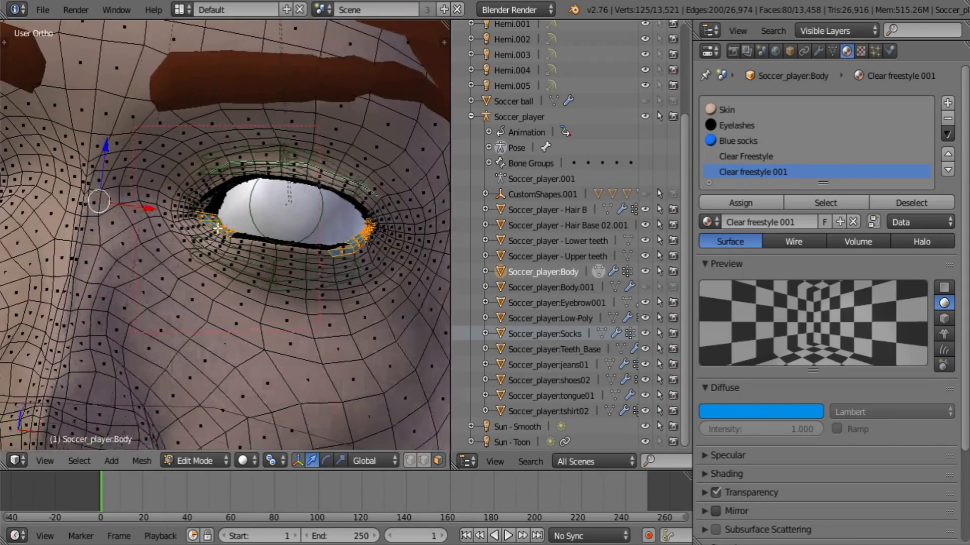
scroll(283, 248, "up", 1)
mouse_move(288, 255)
middle_mouse_down()
mouse_move(253, 268)
mouse_move(207, 262)
mouse_move(289, 258)
middle_mouse_up()
scroll(289, 258, "up", 8)
scroll(134, 270, "up", 3)
middle_click_drag(223, 251, 245, 235)
Deselect everything and pick the Clear freestyle 001 face at the first eye corner.
scroll(222, 241, "up", 3)
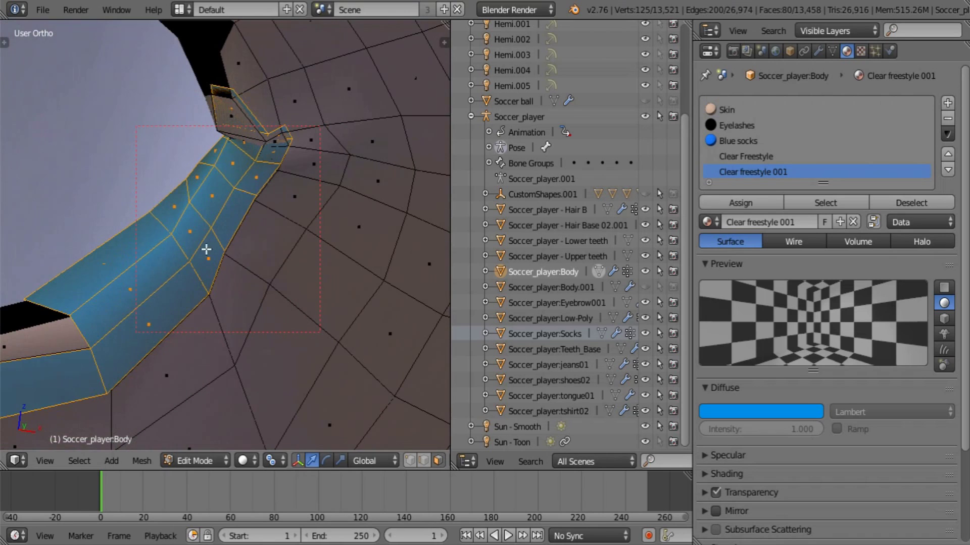
key("a")
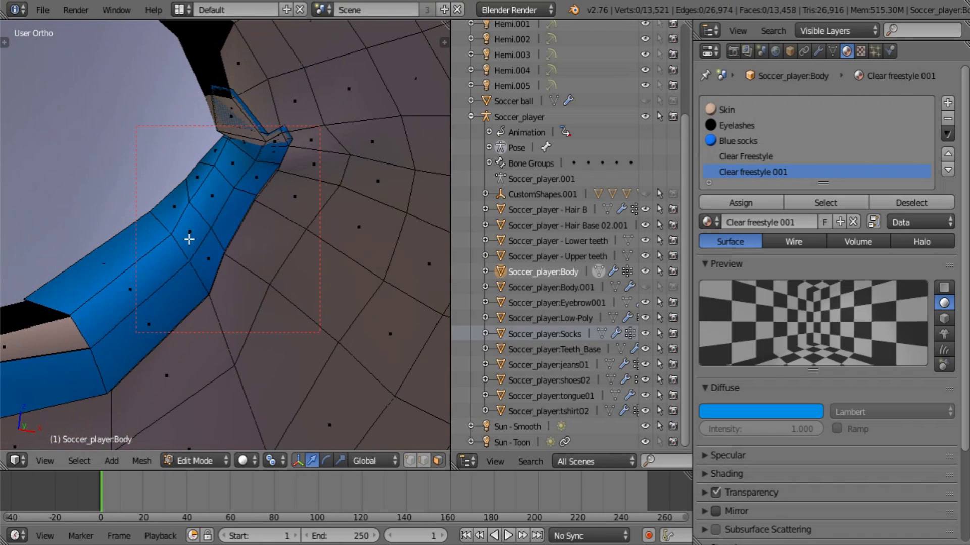
right_click(235, 107)
right_click(240, 104)
Add the blue Clear freestyle 001 face at the other eye corner to the selection.
scroll(91, 158, "down", 4)
middle_click_drag(59, 175, 283, 204, "shift")
middle_click_drag(520, 202, 530, 258)
scroll(340, 197, "down", 5)
middle_click_drag(340, 198, 601, 223)
scroll(602, 223, "up", 3)
scroll(312, 206, "up", 7)
middle_click_drag(141, 98, 165, 154, "shift")
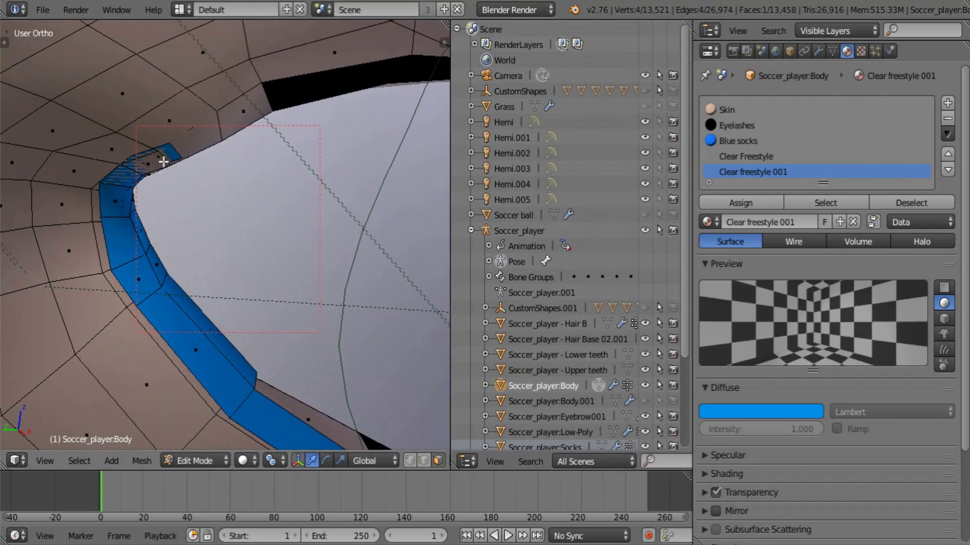
right_click(164, 154, "shift")
Nudge the two selected corner faces slightly along the vertical axis and inspect them.
scroll(164, 154, "down", 4)
middle_click_drag(367, 220, 265, 208)
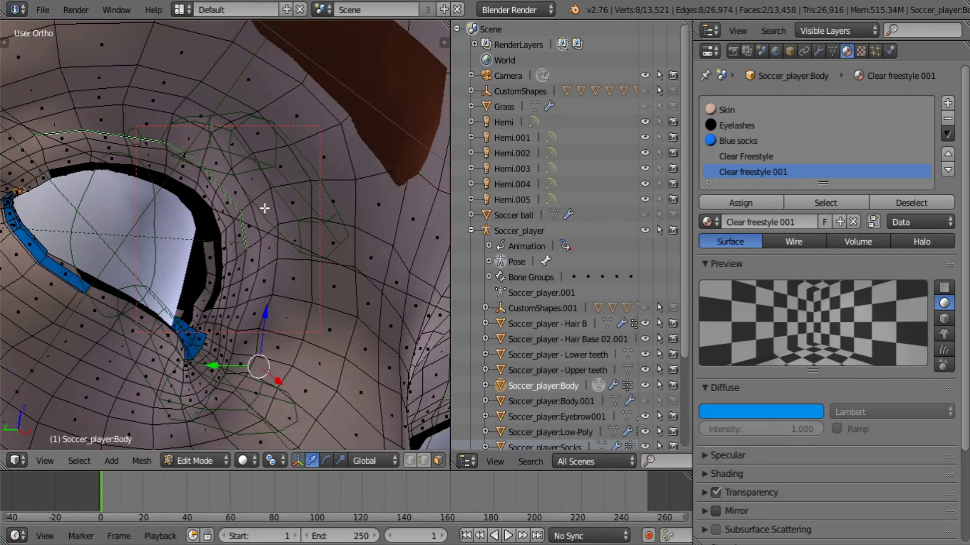
scroll(201, 461, "down", 5)
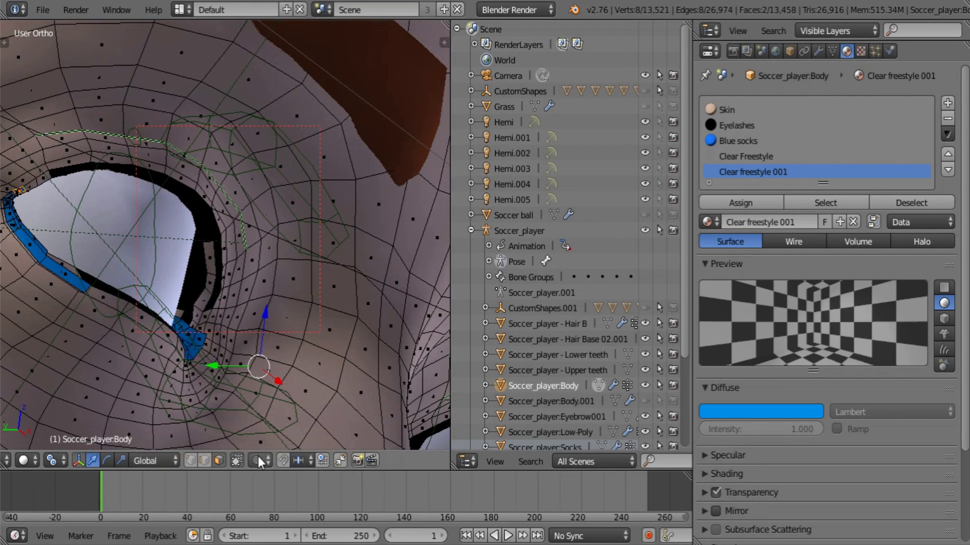
left_click_drag(268, 313, 263, 316)
middle_click_drag(127, 290, 272, 292, "shift")
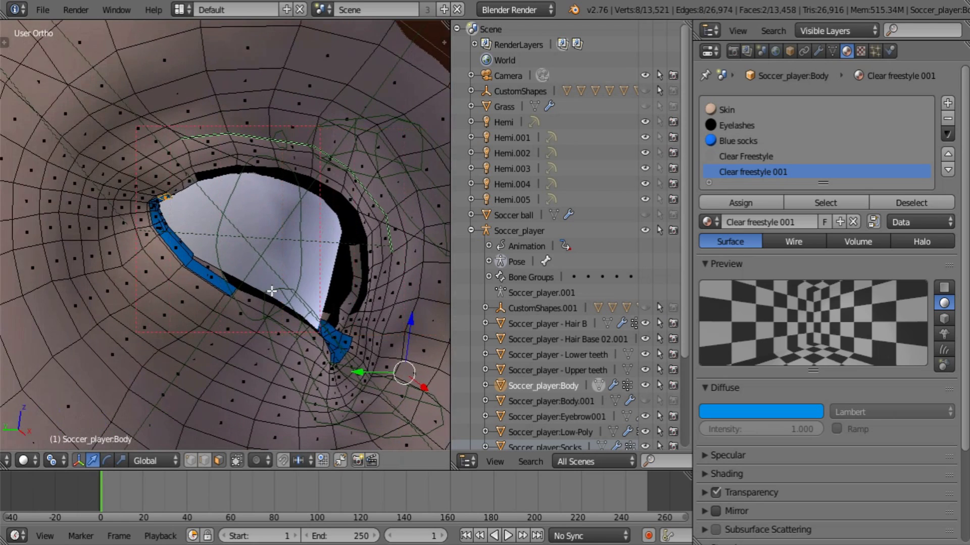
scroll(272, 293, "up", 6)
middle_click_drag(103, 228, 332, 375, "shift")
scroll(331, 375, "up", 2)
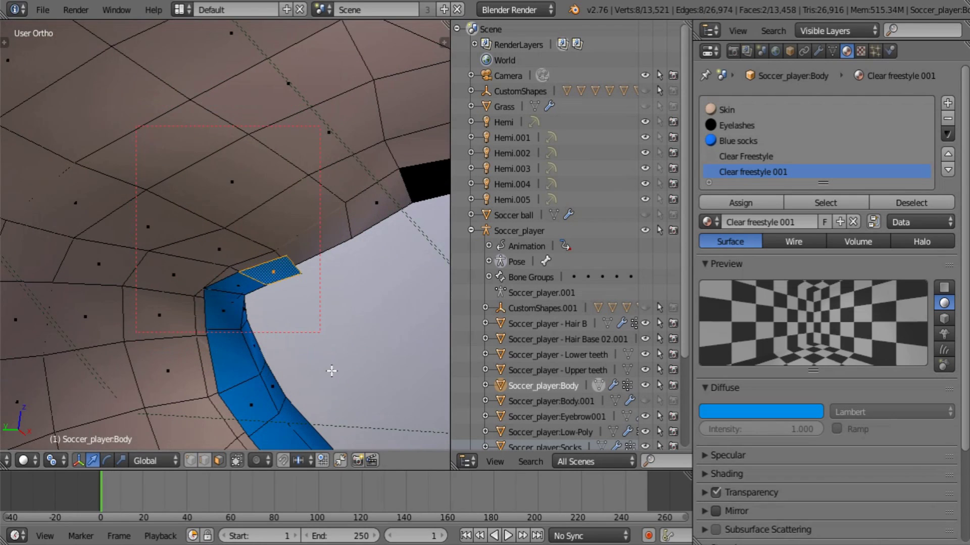
scroll(331, 371, "down", 8)
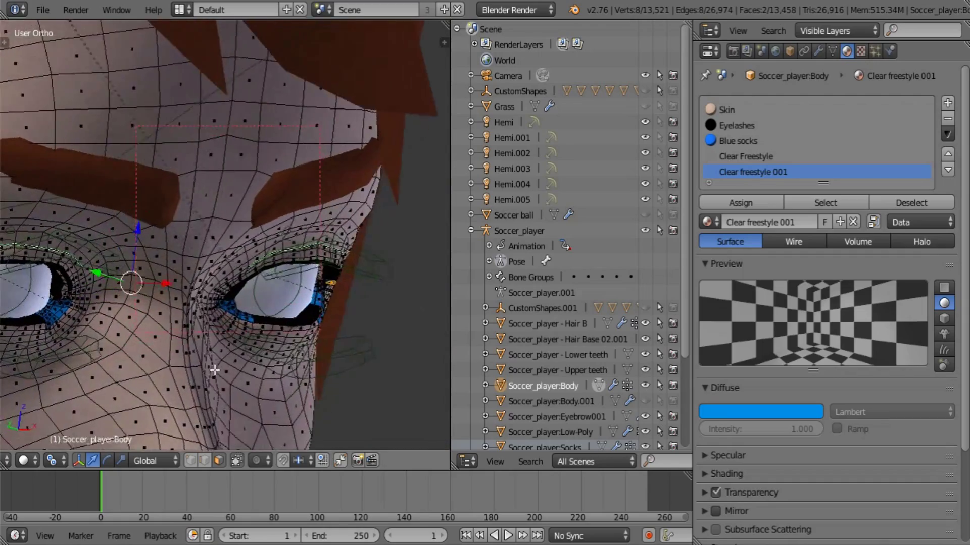
scroll(214, 372, "up", 6)
Select every face using the Clear freestyle 001 material on the body mesh.
key("Tab")
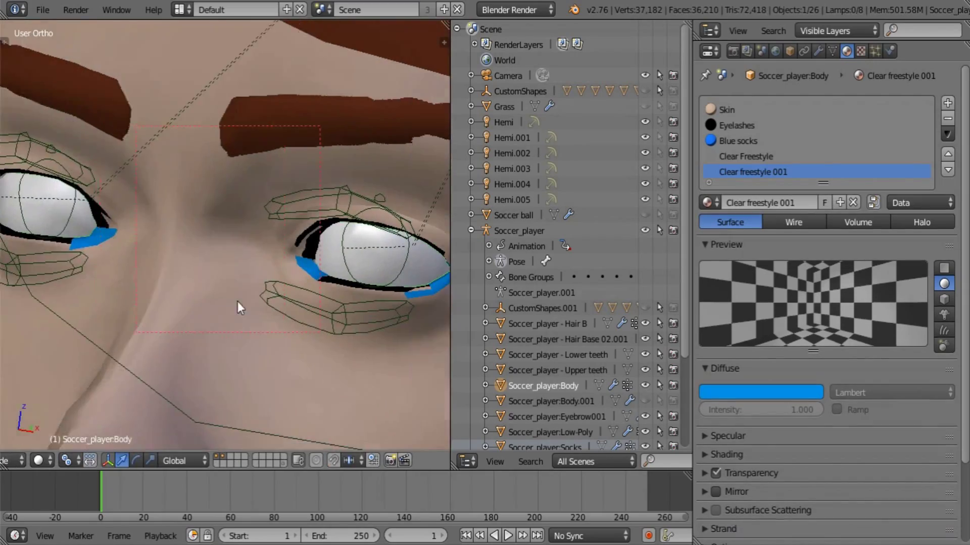
key("Tab")
scroll(186, 313, "up", 5)
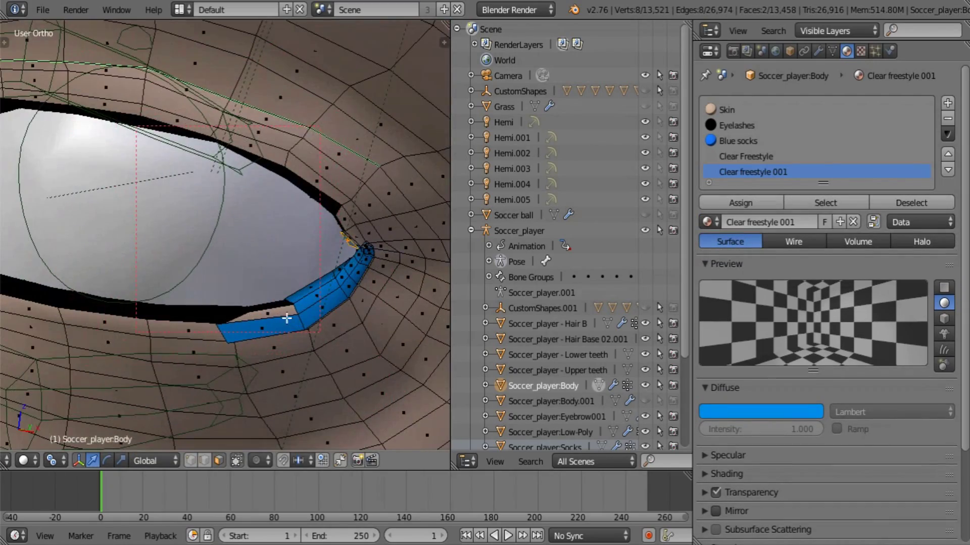
key("a")
key("l")
middle_click_drag(165, 261, 388, 295, "shift")
left_click(826, 202)
scroll(301, 274, "down", 5)
middle_click_drag(367, 307, 302, 276, "shift")
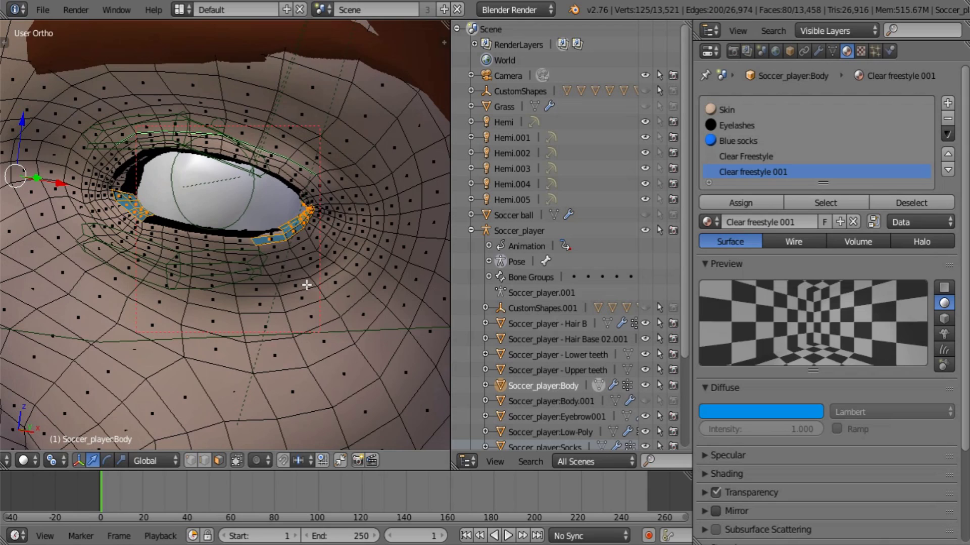
Separate the selection into the new object Soccer_player:Body.002 and leave Edit Mode.
key("p")
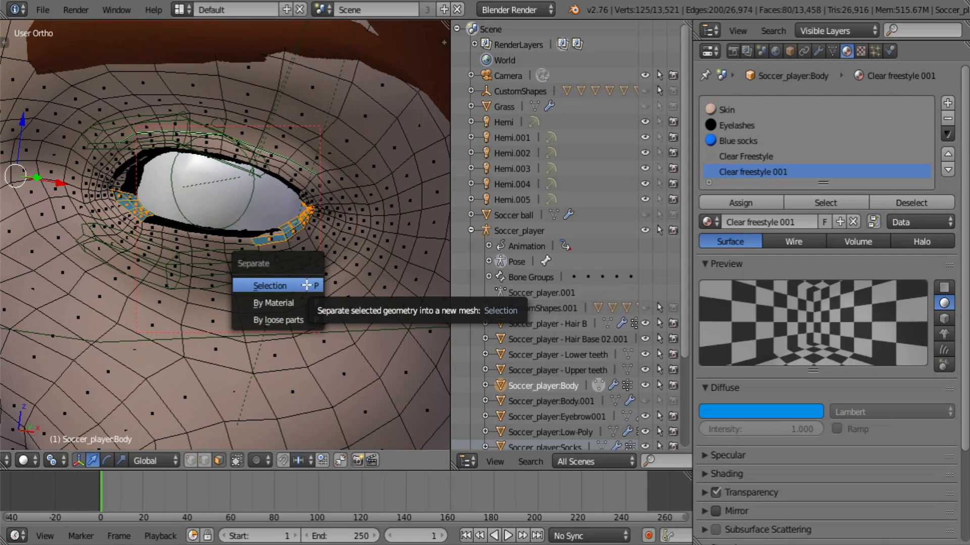
left_click(307, 286)
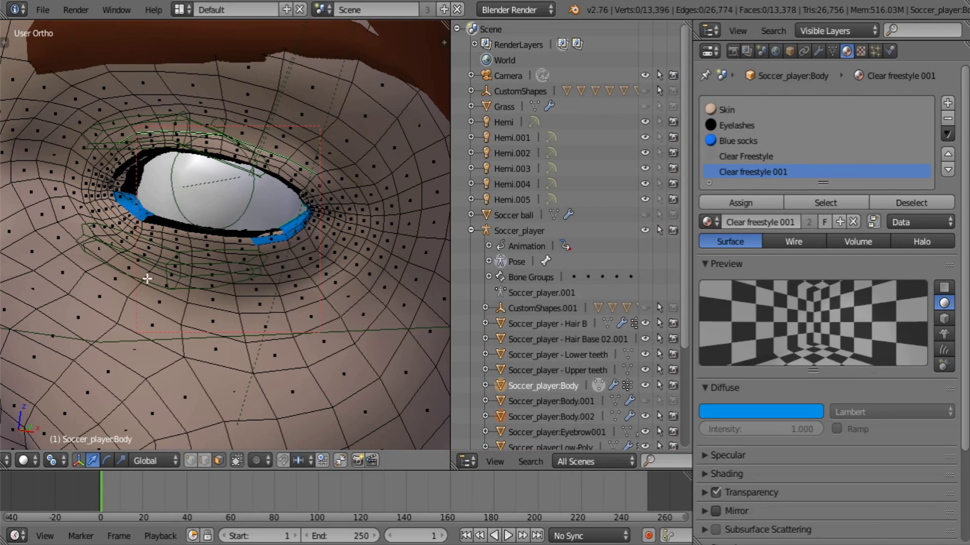
middle_click_drag(147, 278, 274, 298)
key("Tab")
scroll(320, 282, "up", 5)
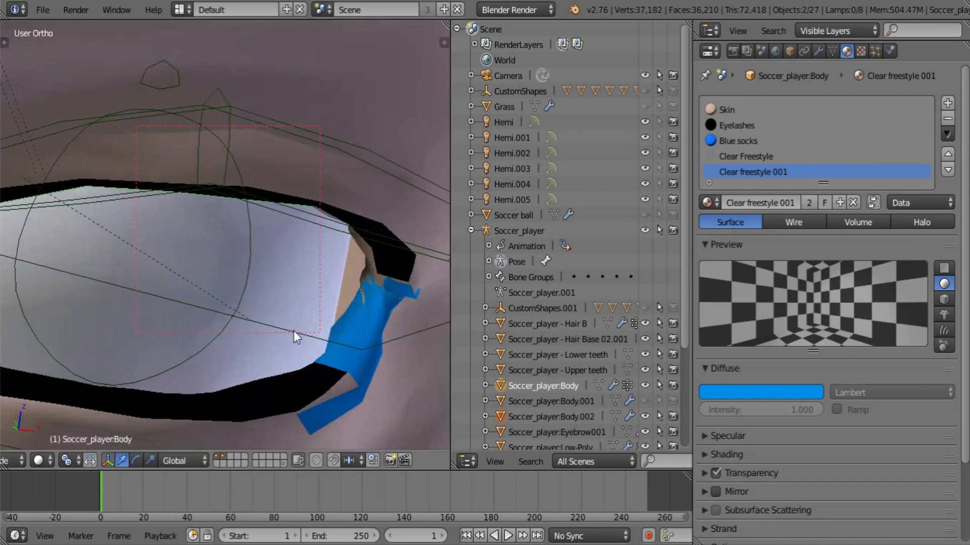
Remove Soccer_player:Body.002 from the Freestyle group in Object properties, keeping only Soccer_player.001.
right_click(370, 369)
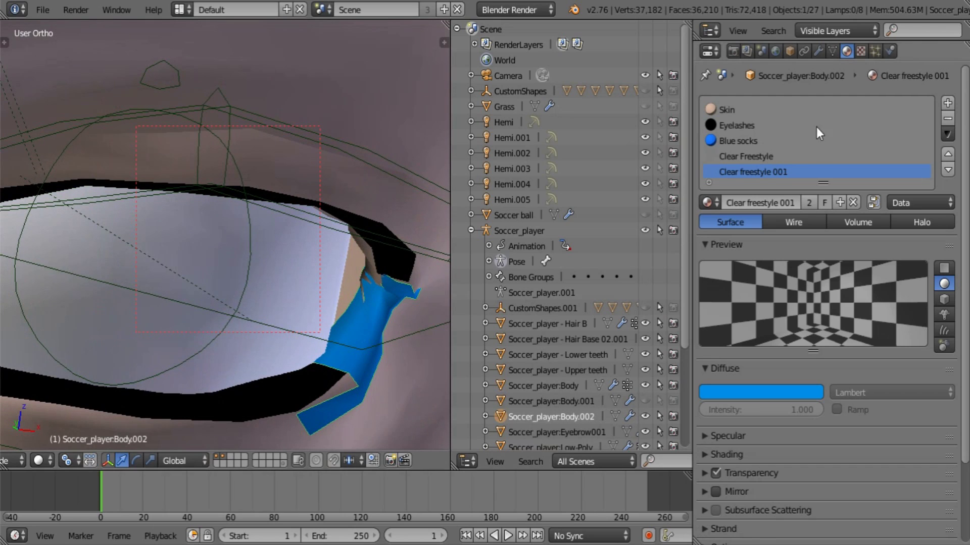
left_click(789, 50)
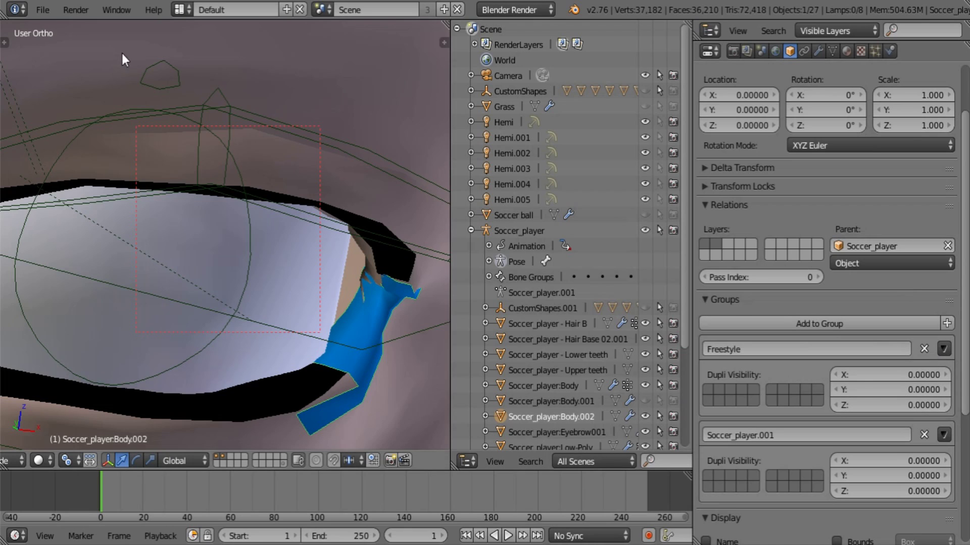
left_click(925, 350)
left_click(724, 299)
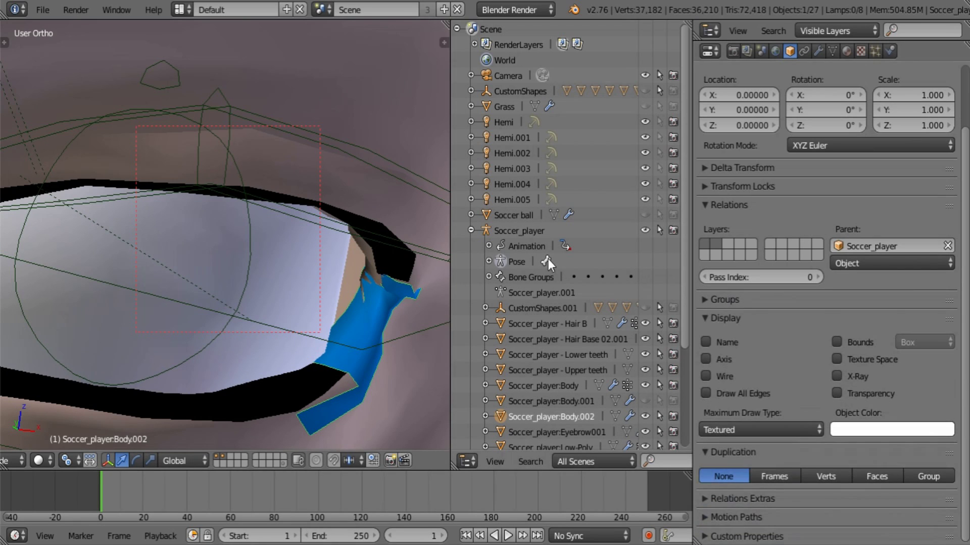
key("n")
scroll(796, 217, "up", 3)
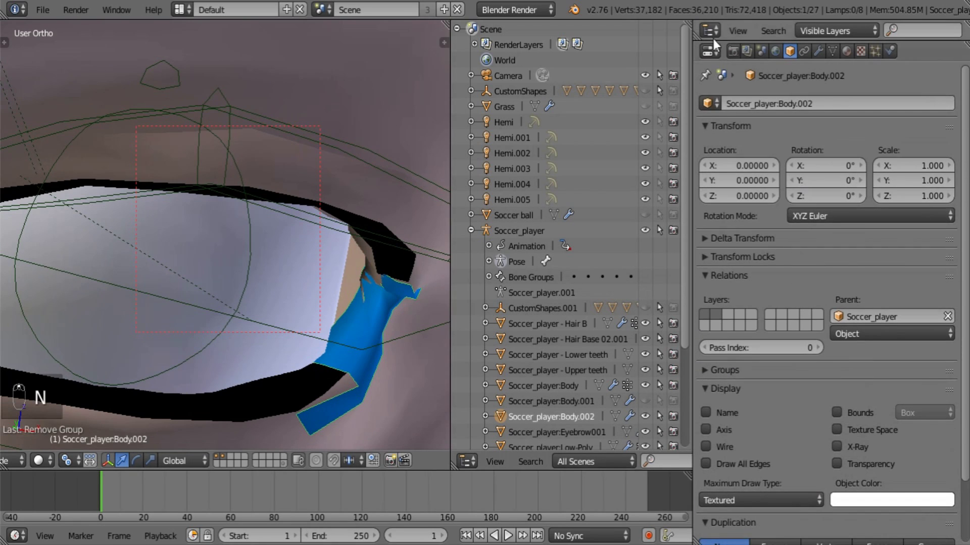
Scroll Render Layers settings to the Default Lines line set's group filter, set to Freestyle, inclusive.
left_click(747, 51)
scroll(961, 295, "up", 10)
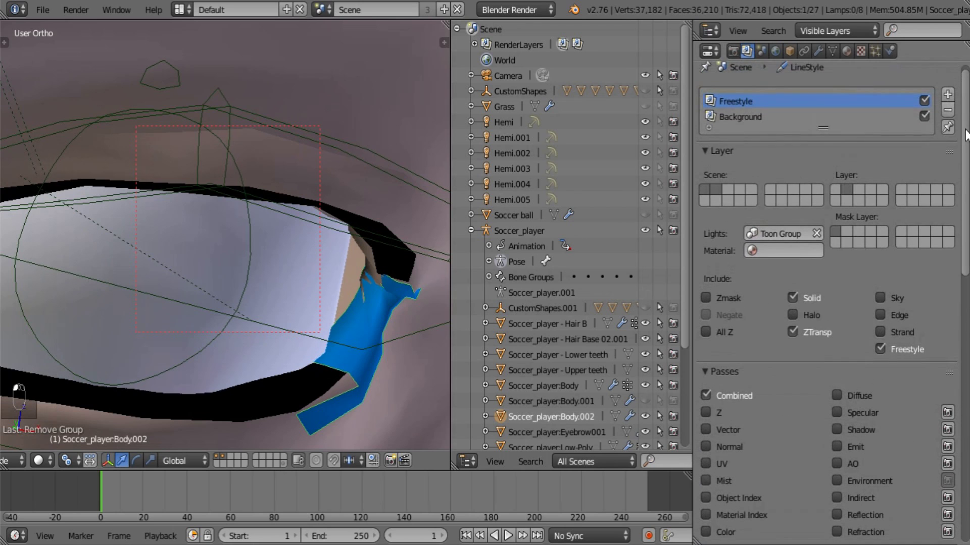
scroll(961, 296, "down", 8)
scroll(961, 296, "down", 15)
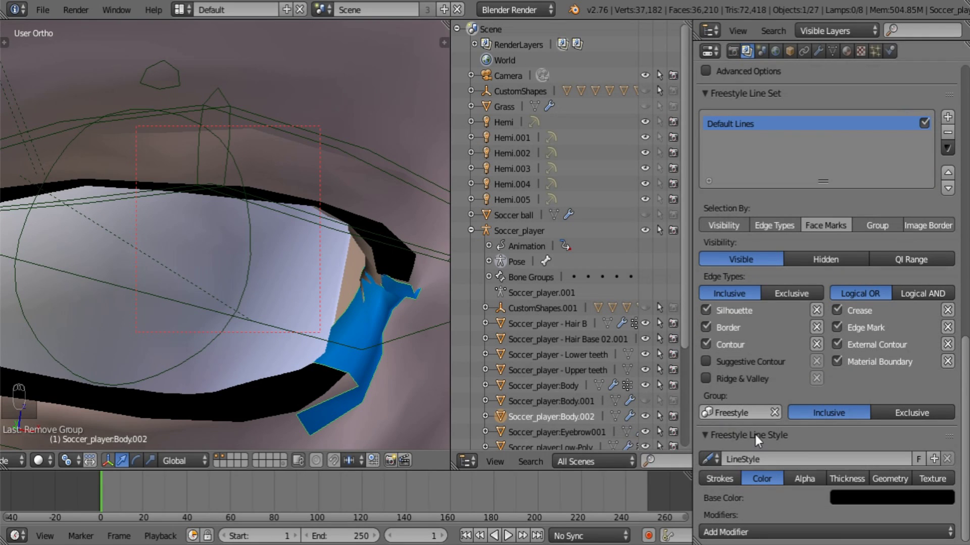
scroll(292, 296, "down", 5)
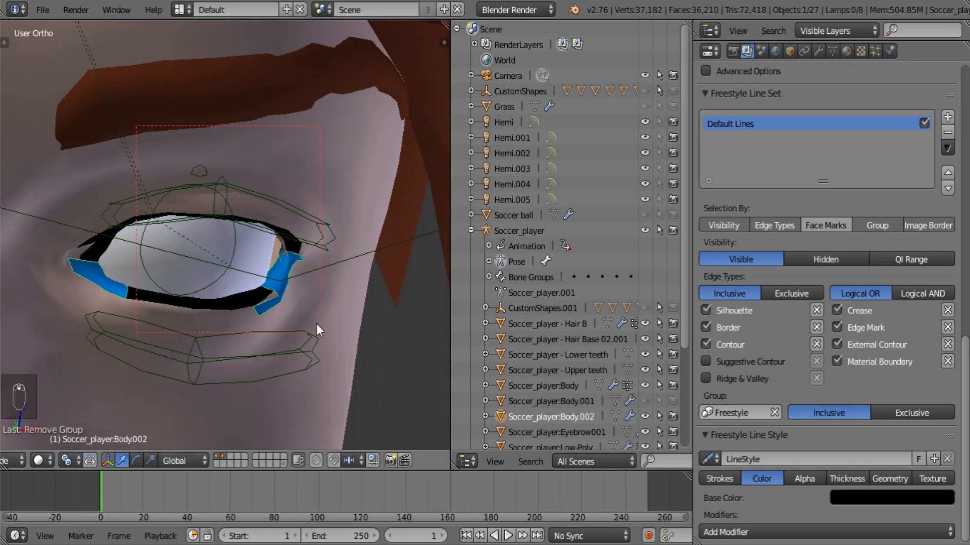
scroll(316, 323, "down", 1)
middle_click_drag(262, 310, 152, 301)
scroll(394, 311, "up", 1)
scroll(359, 310, "down", 1)
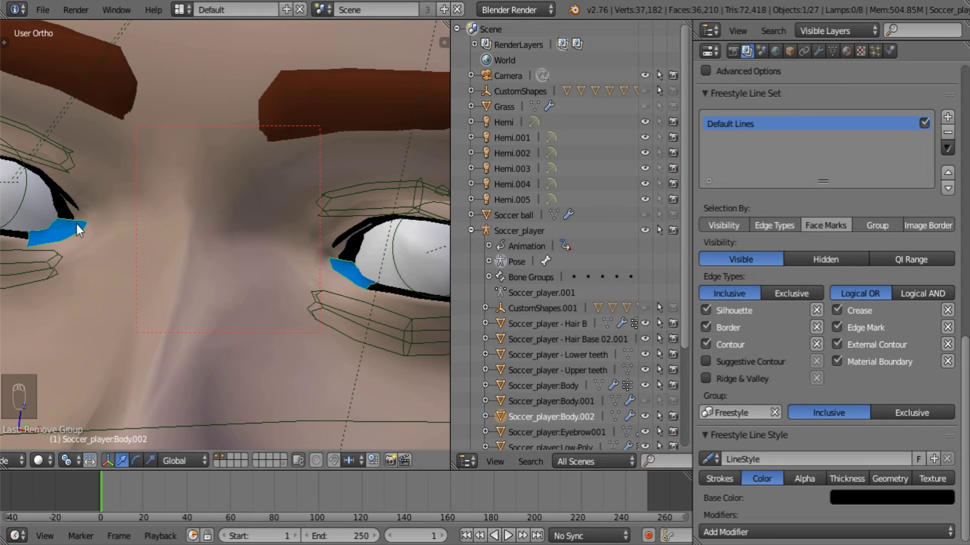
Render the face with F12 and inspect both green eyes' corner outlines in the Render Result.
key("F12")
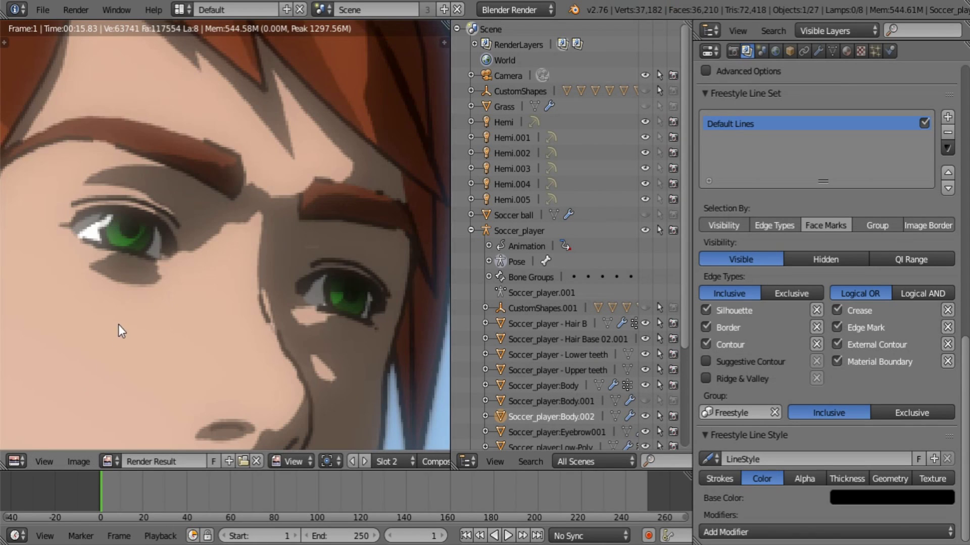
scroll(122, 321, "up", 3)
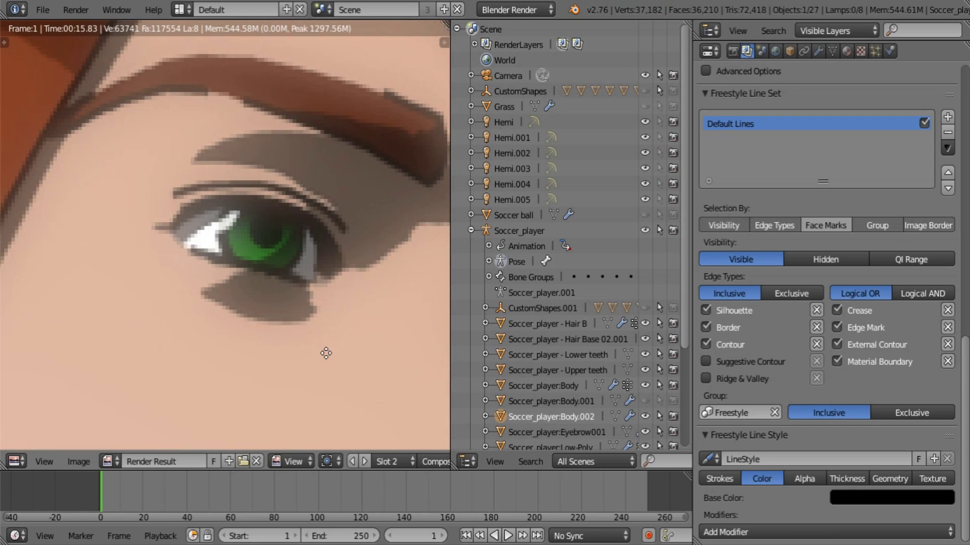
middle_click_drag(289, 351, 1, 291)
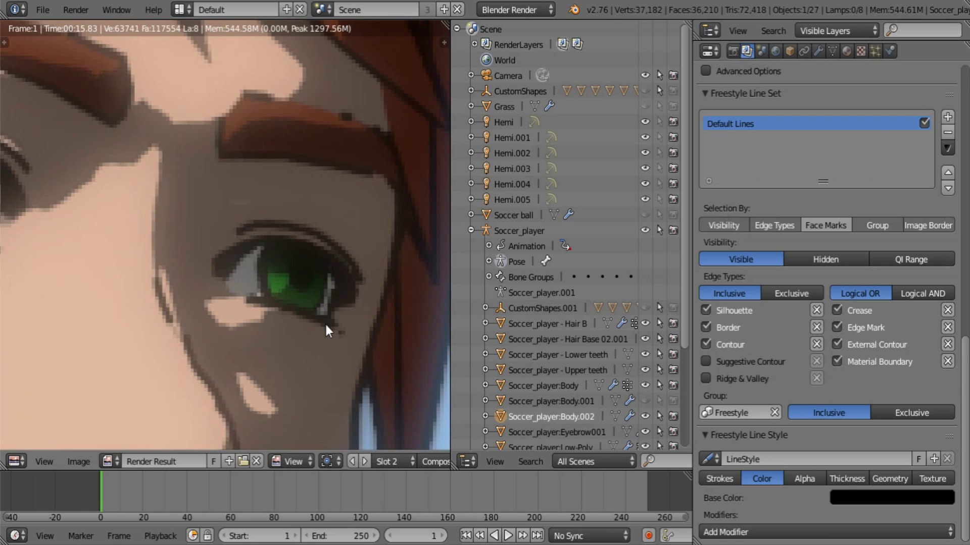
scroll(51, 331, "down", 3)
scroll(176, 348, "up", 2)
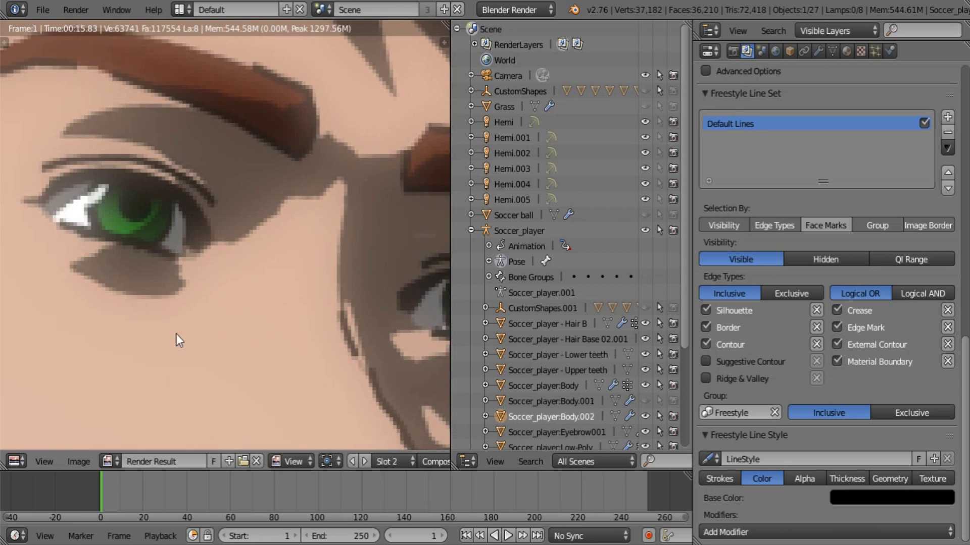
scroll(236, 362, "up", 2)
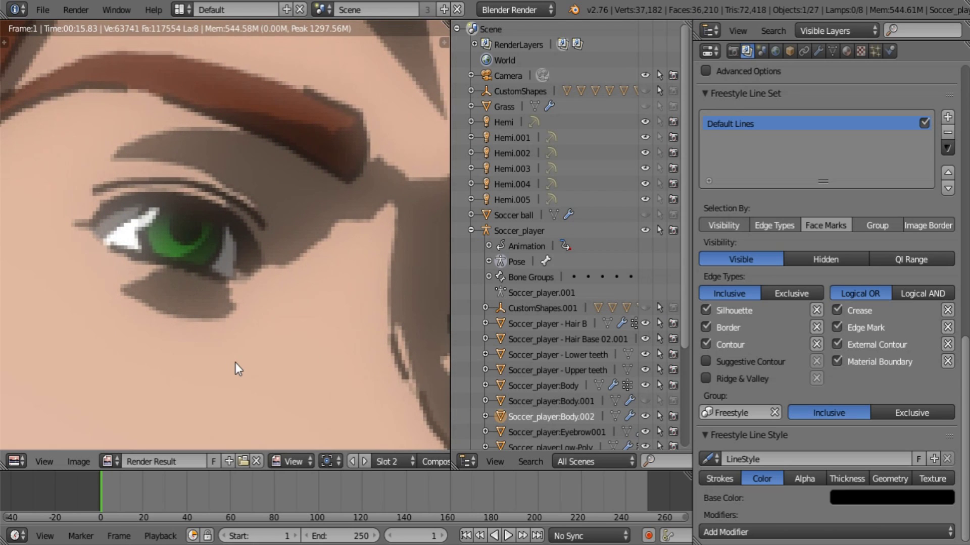
scroll(236, 363, "down", 4)
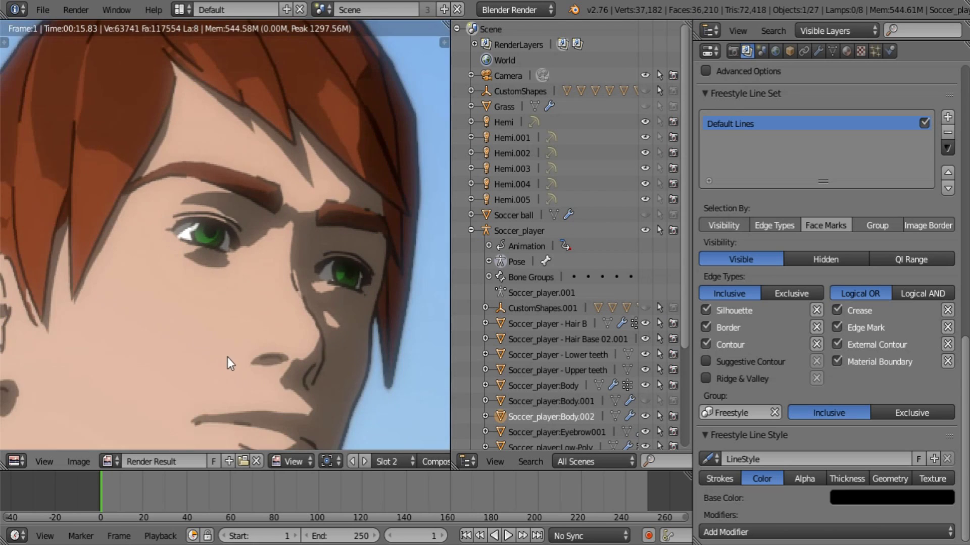
scroll(229, 259, "down", 1)
middle_click_drag(244, 181, 286, 153)
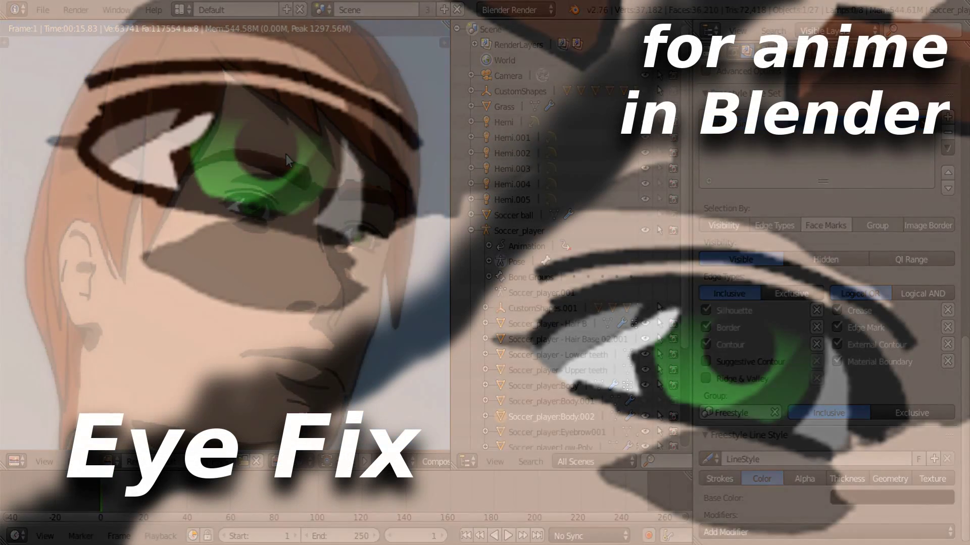